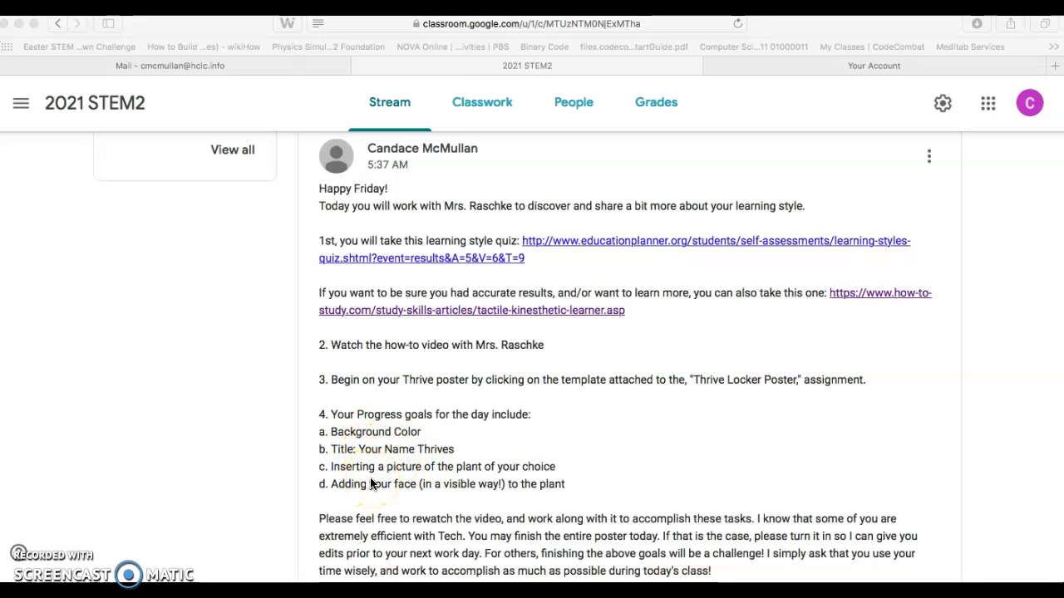
# - Open the THRIVE Locker Poster assignment's instructions from the class stream and open the attached Thrive Posters document
pyautogui.scroll(-2, 371, 484)
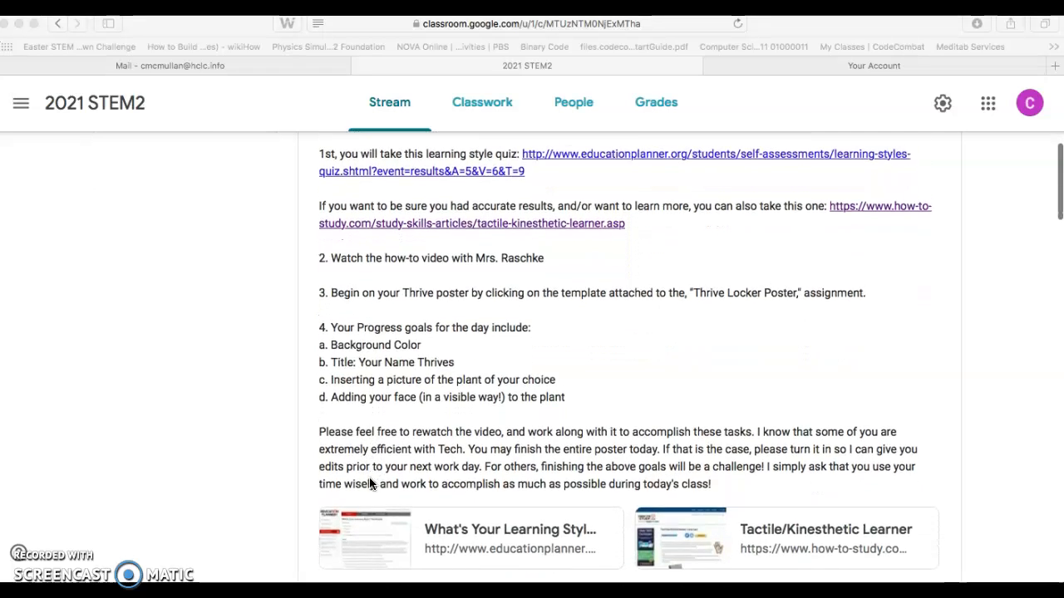
pyautogui.scroll(-1, 371, 484)
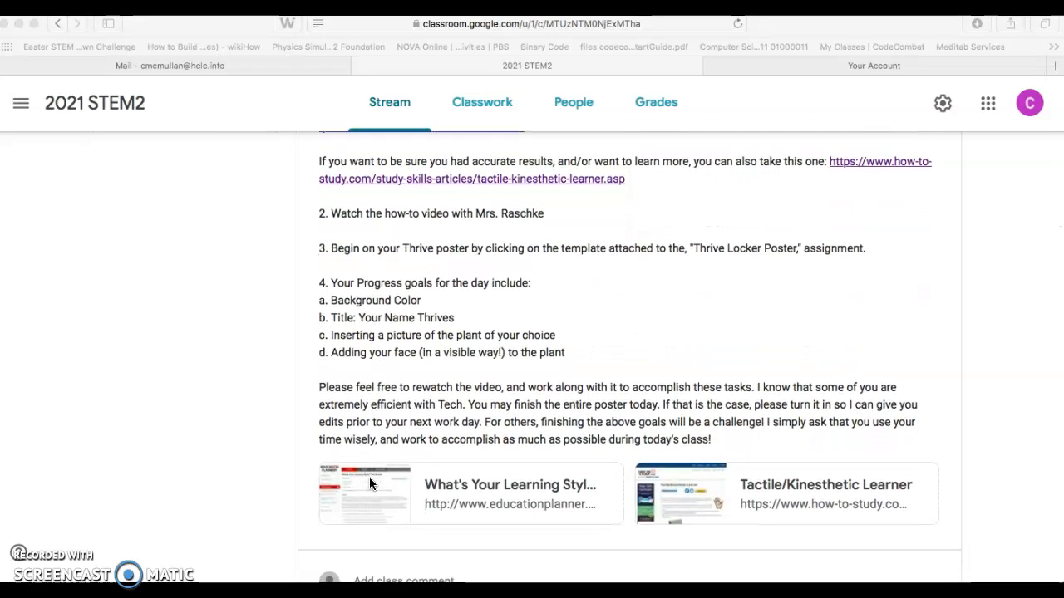
pyautogui.scroll(-2, 370, 483)
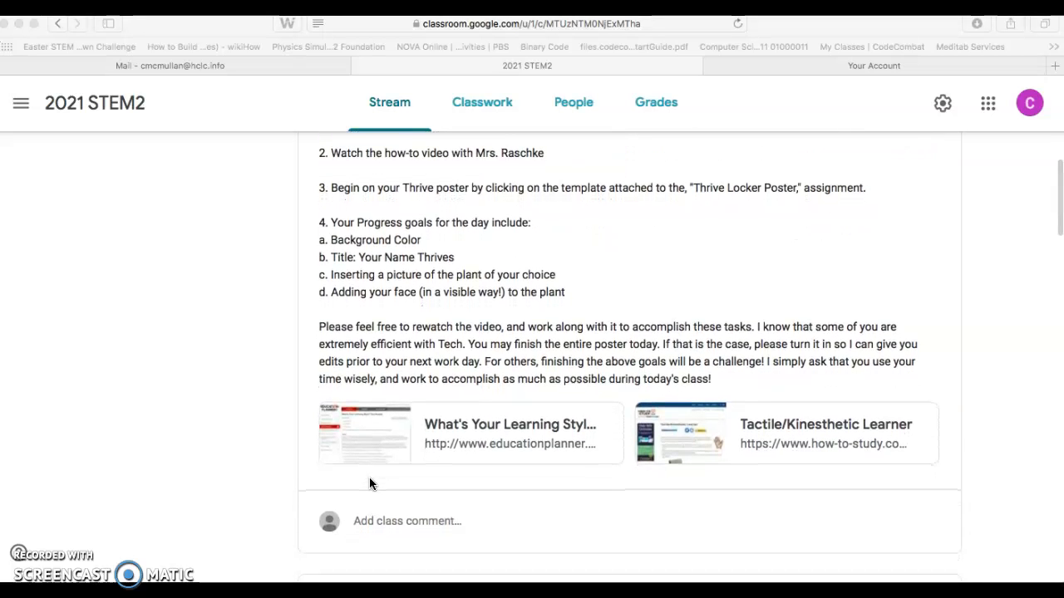
pyautogui.scroll(-8, 370, 483)
pyautogui.scroll(2, 371, 484)
pyautogui.scroll(-2, 370, 484)
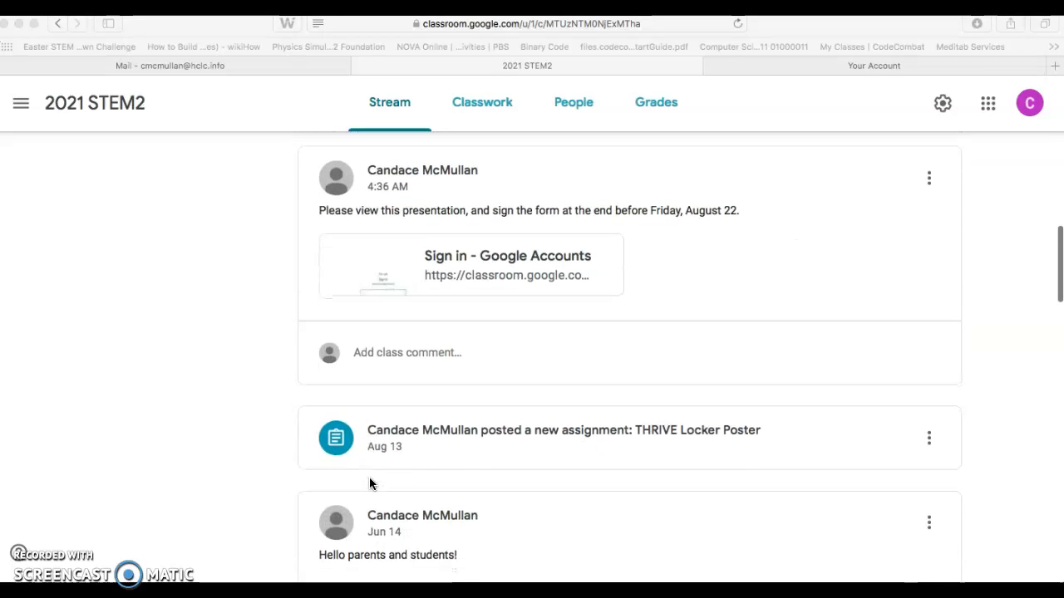
pyautogui.click(693, 433)
pyautogui.click(626, 434)
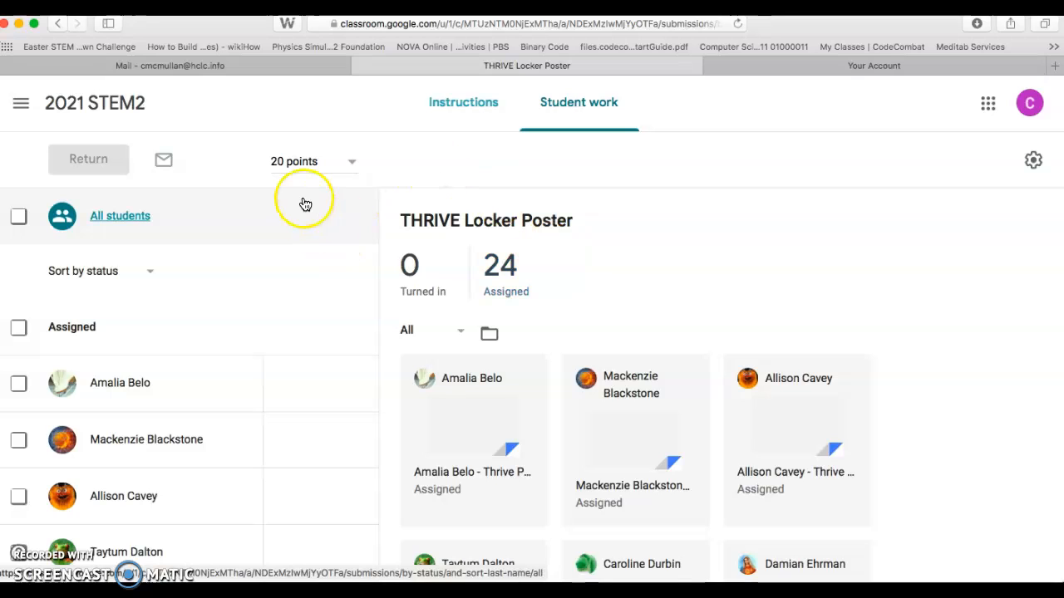
pyautogui.click(485, 110)
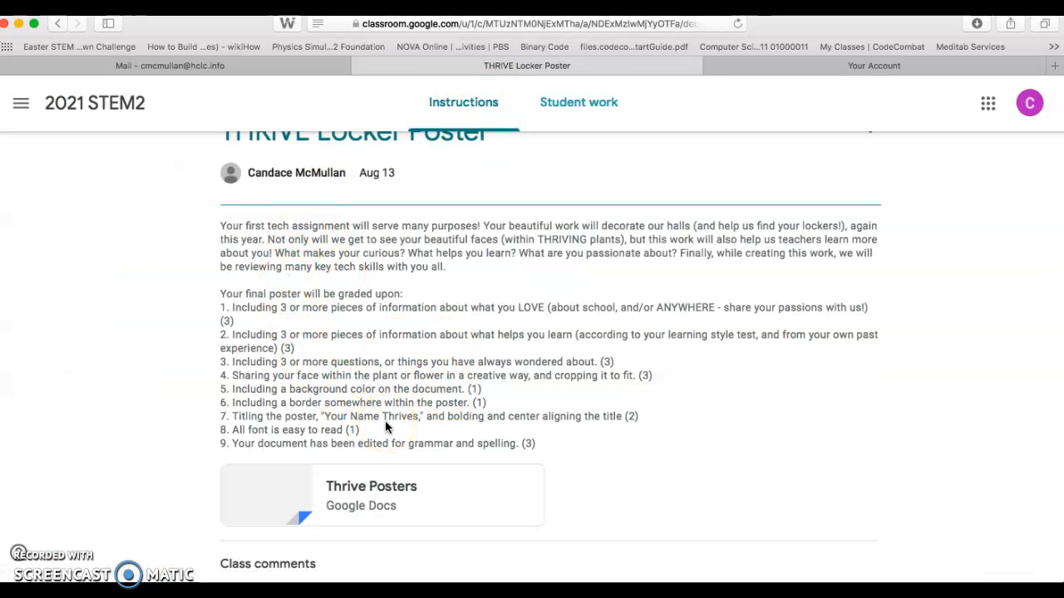
pyautogui.click(365, 489)
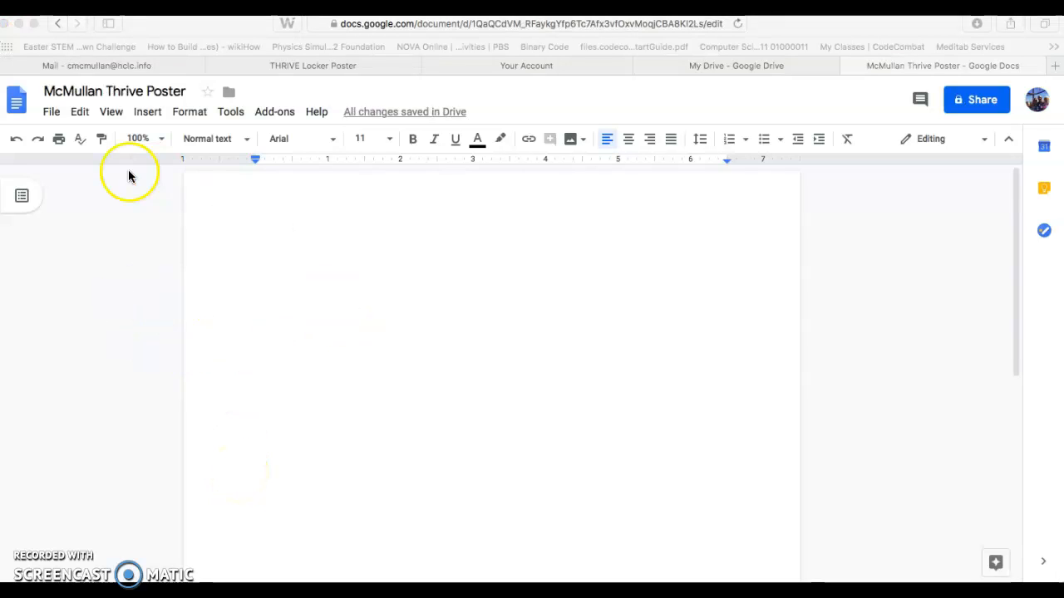
# - Choose bright cyan as the page color in the poster document's page setup
pyautogui.click(57, 116)
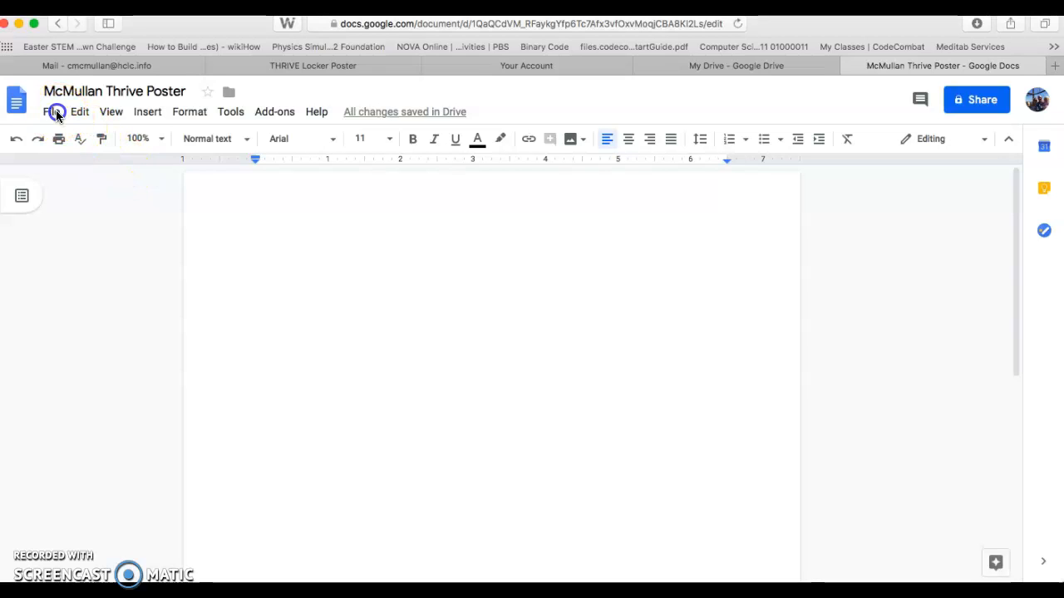
pyautogui.click(57, 116)
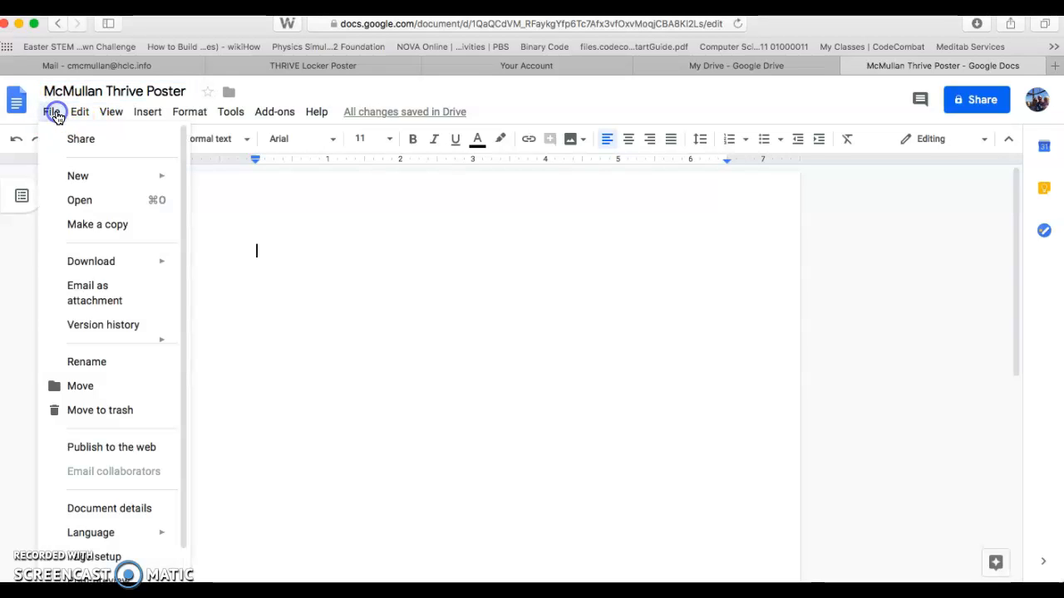
pyautogui.scroll(-1, 125, 446)
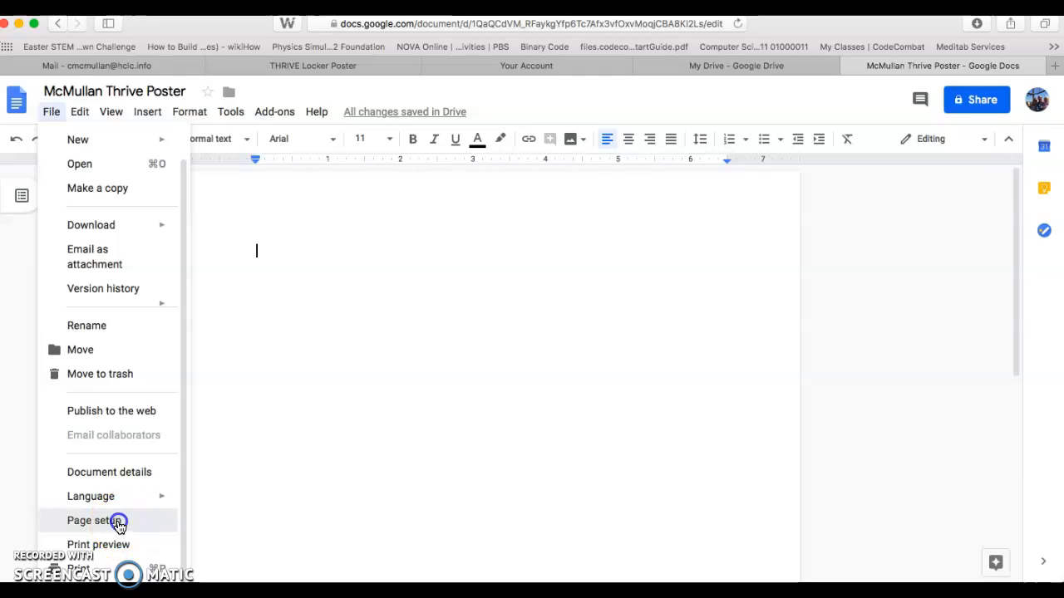
pyautogui.click(94, 523)
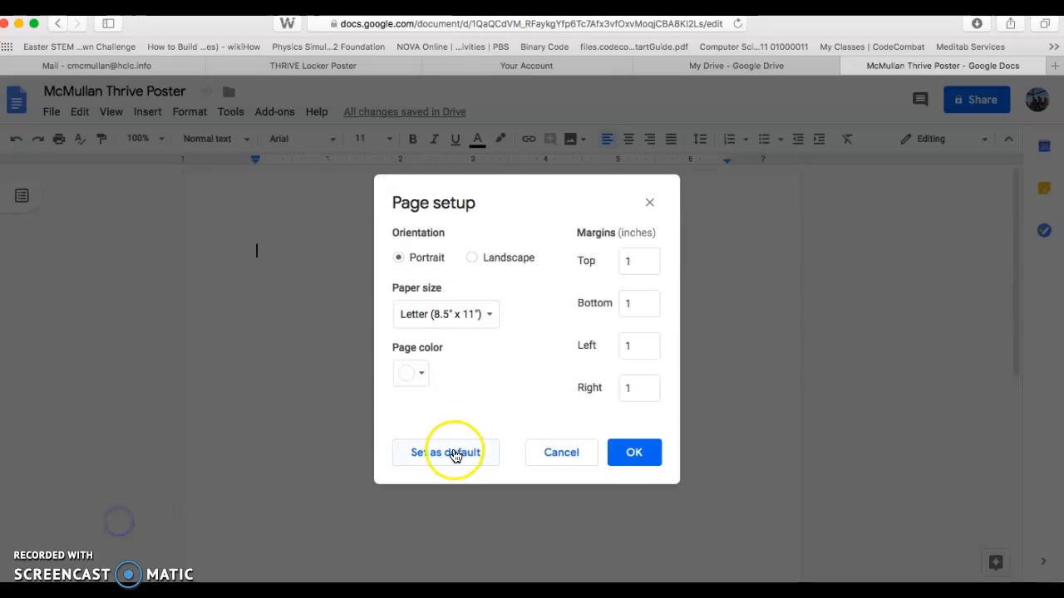
pyautogui.click(421, 374)
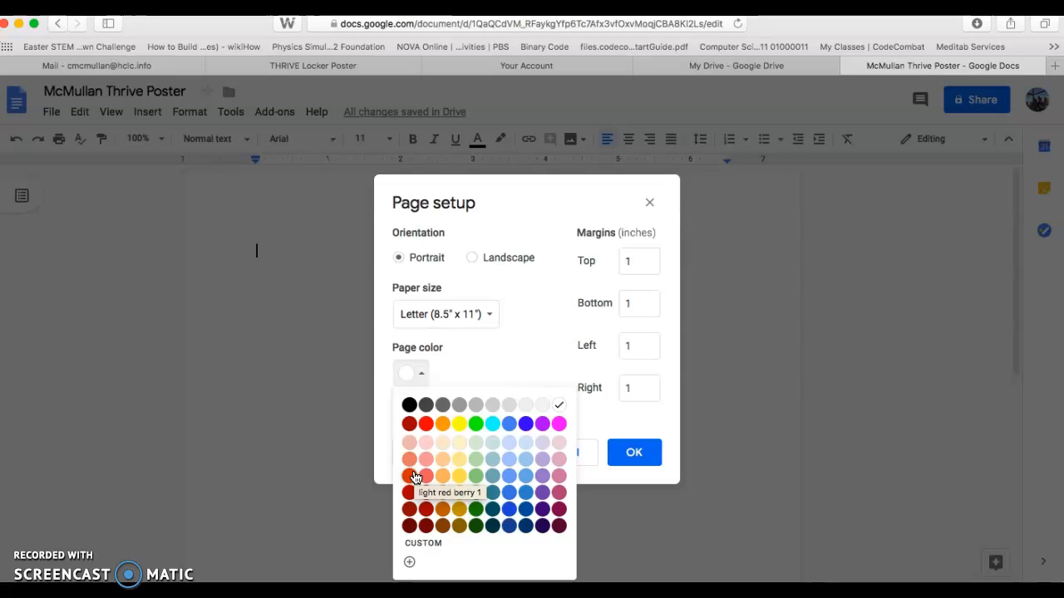
pyautogui.click(492, 424)
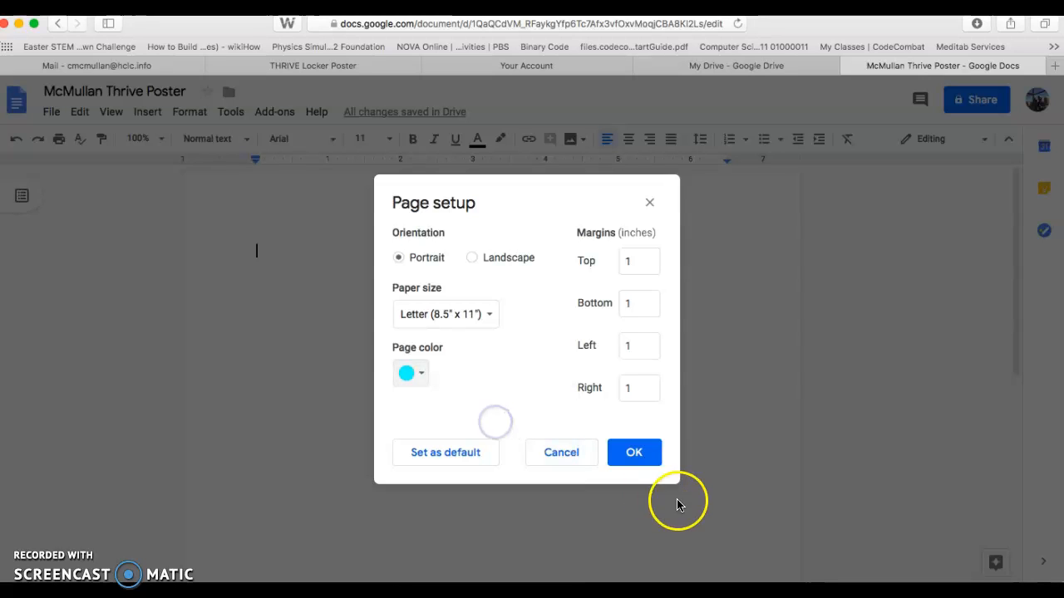
# - Set the top, bottom, left and right page margins to .5 inches and apply the page setup
pyautogui.click(637, 264)
pyautogui.press('BackSpace')
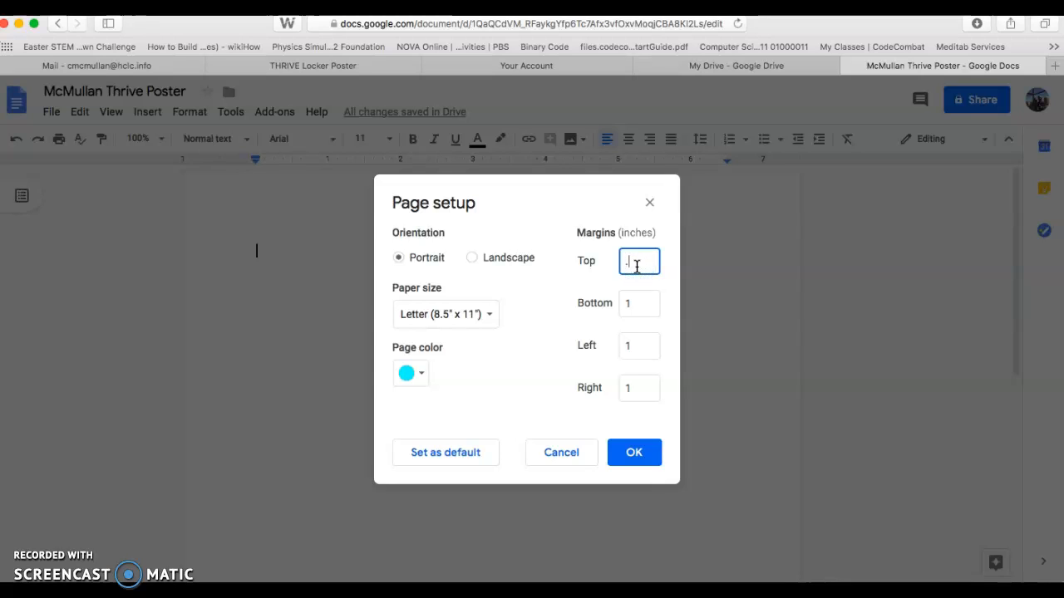
pyautogui.press('Tab')
pyautogui.write('.5')
pyautogui.press('Tab')
pyautogui.press('Tab')
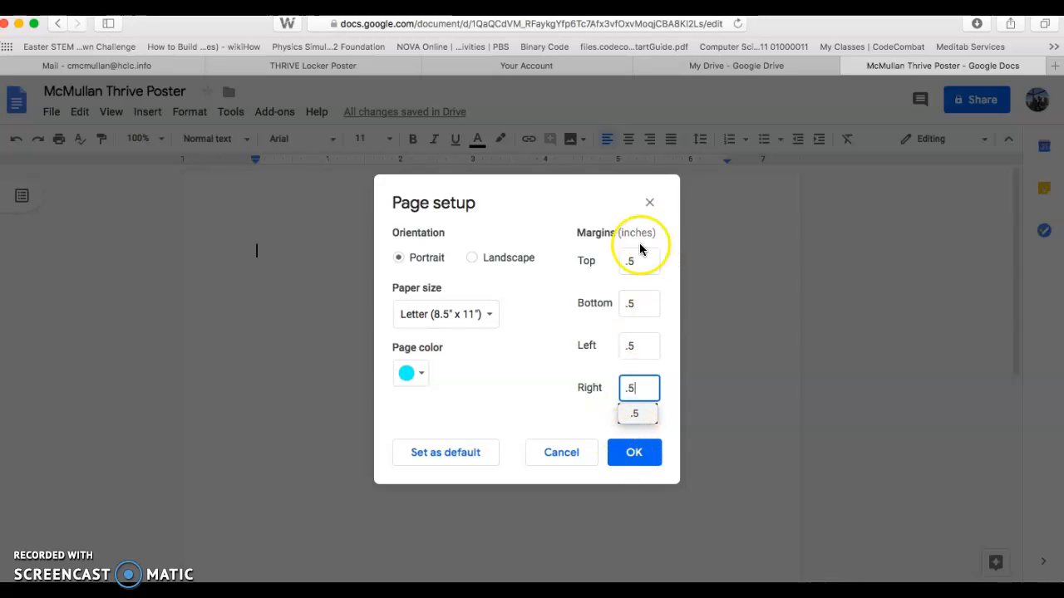
pyautogui.click(633, 455)
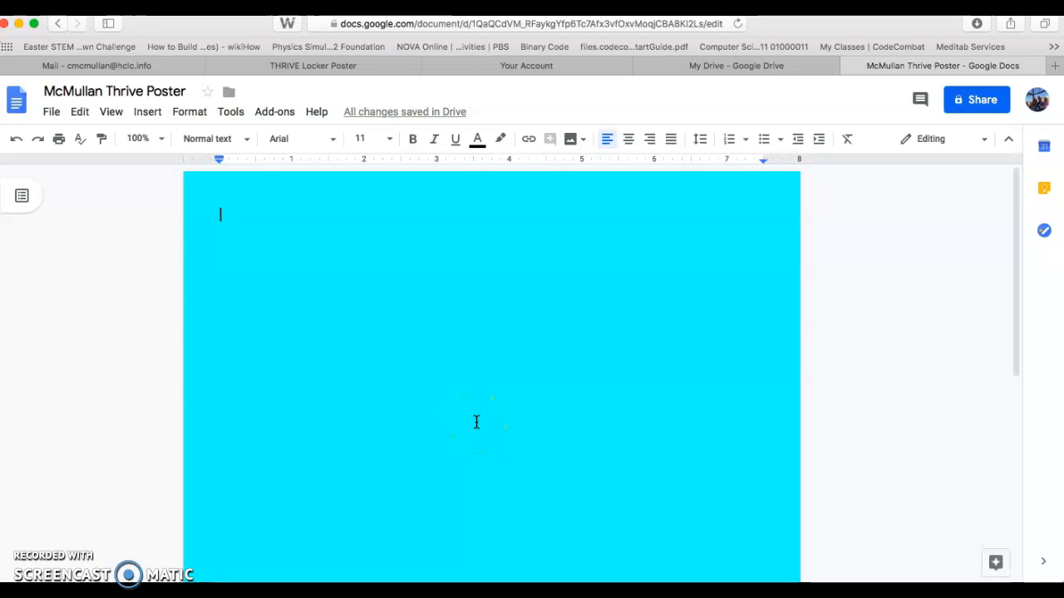
# - Start a new drawing in the document and run a web image search for "plant" from within it
pyautogui.click(298, 259)
pyautogui.click(155, 117)
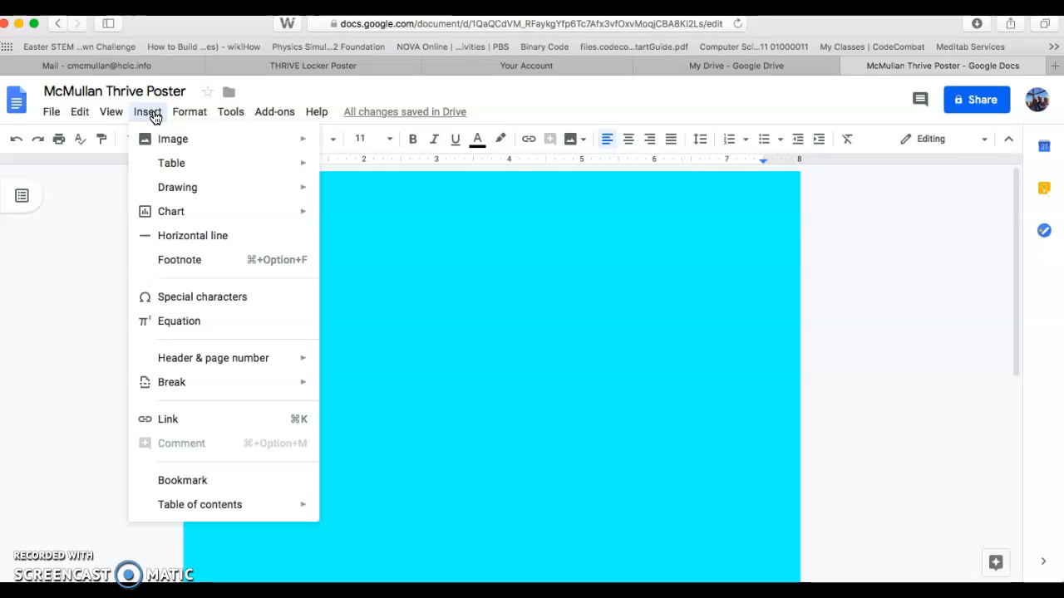
pyautogui.moveTo(195, 191)
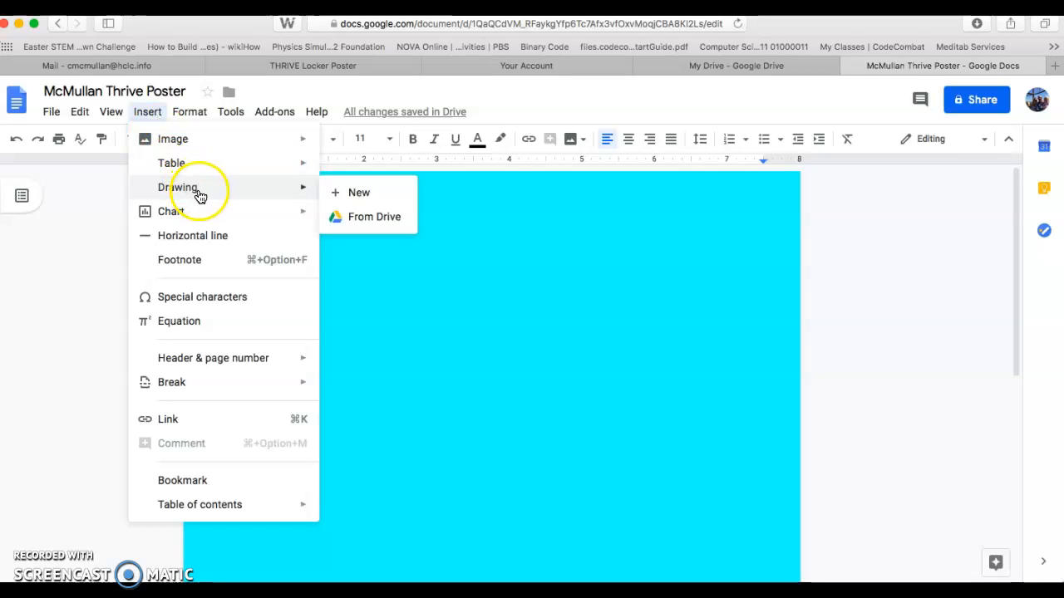
pyautogui.click(347, 196)
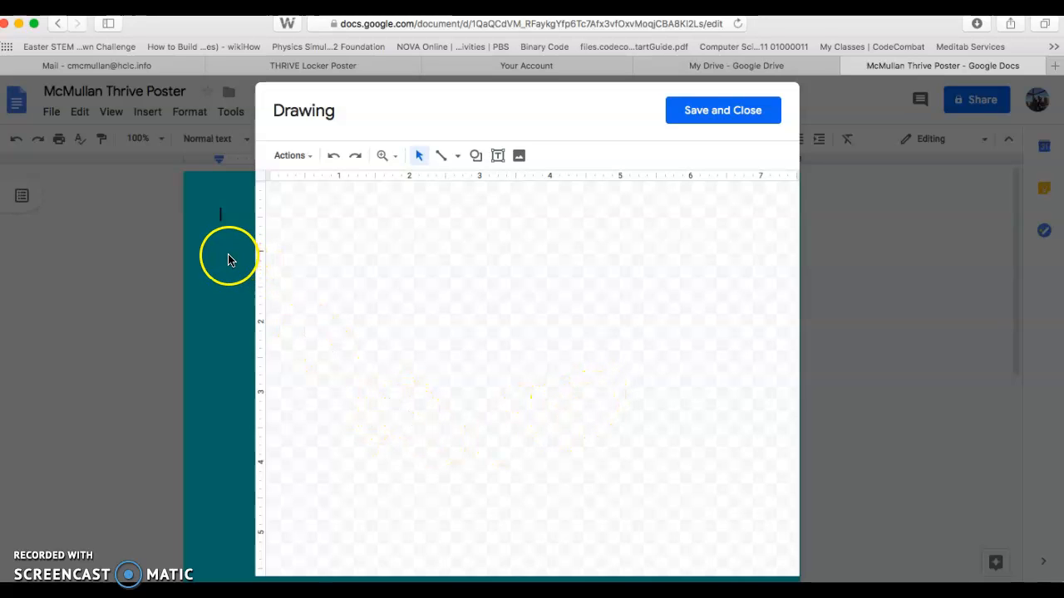
pyautogui.click(520, 157)
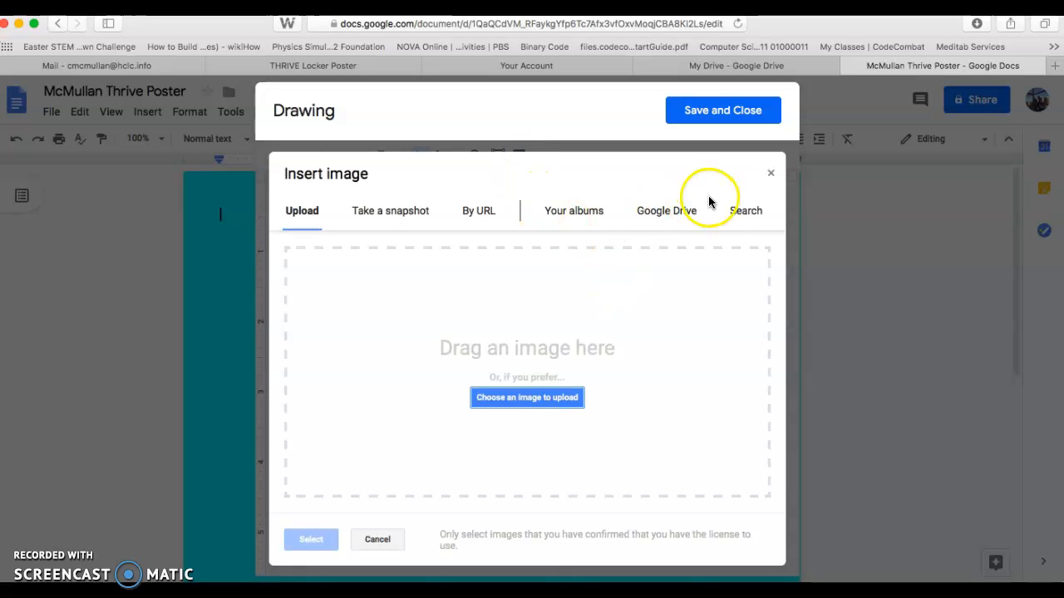
pyautogui.click(751, 216)
pyautogui.click(449, 285)
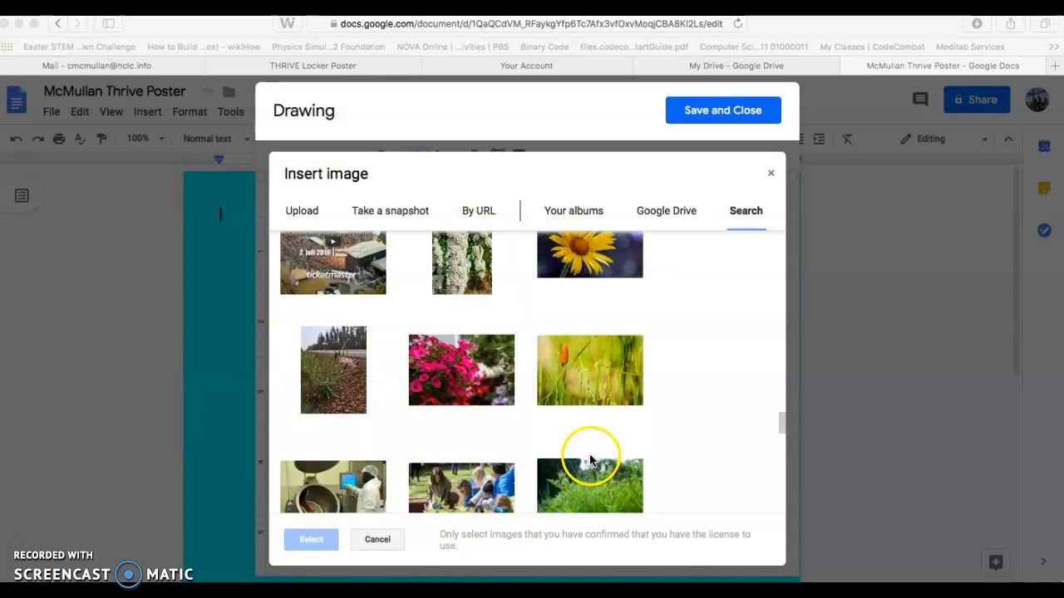
# - Find the white daisy photo in the plant image results and insert it into the drawing
pyautogui.scroll(10, 590, 449)
pyautogui.scroll(5, 684, 316)
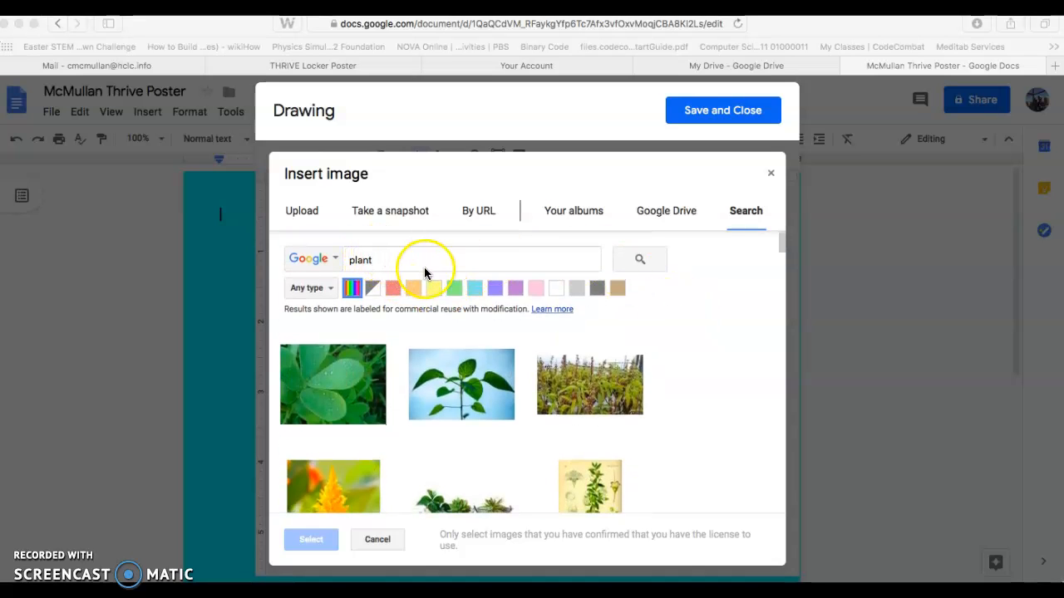
pyautogui.scroll(-5, 585, 341)
pyautogui.scroll(-5, 585, 346)
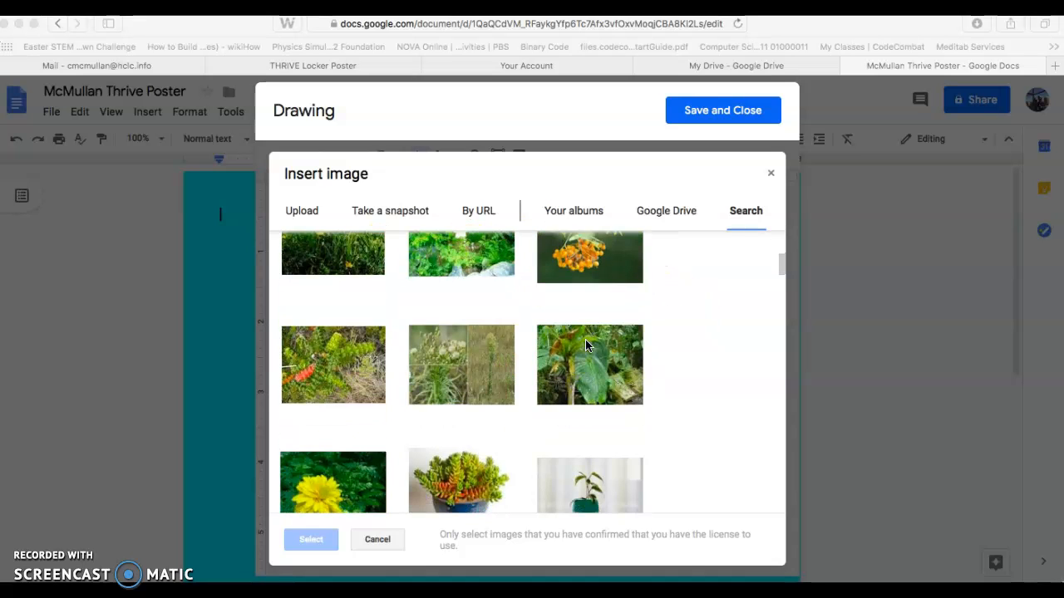
pyautogui.scroll(-5, 585, 346)
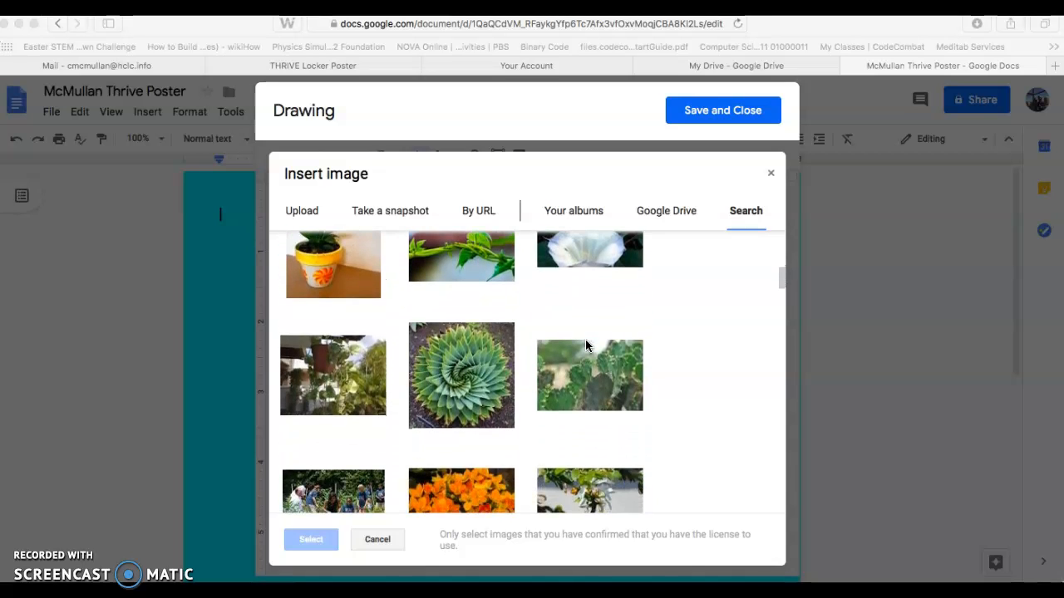
pyautogui.scroll(-5, 585, 346)
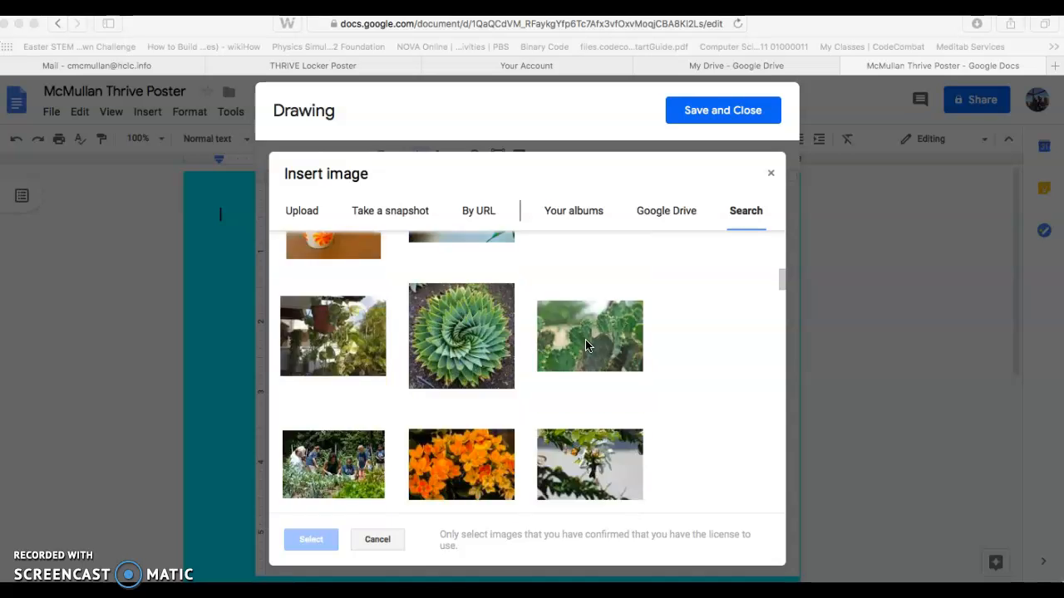
pyautogui.scroll(-3, 586, 345)
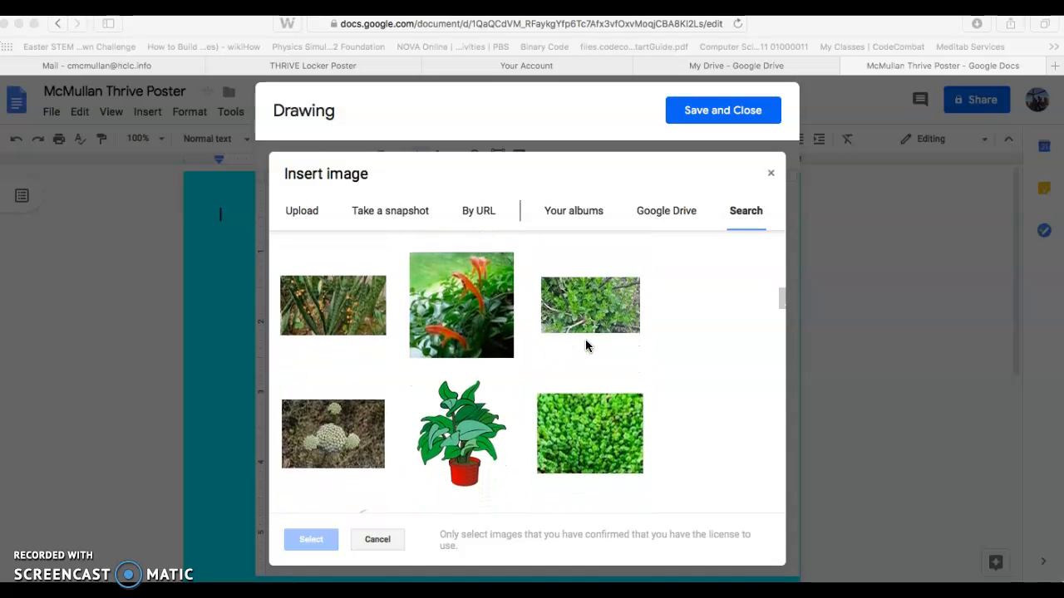
pyautogui.scroll(-2, 586, 345)
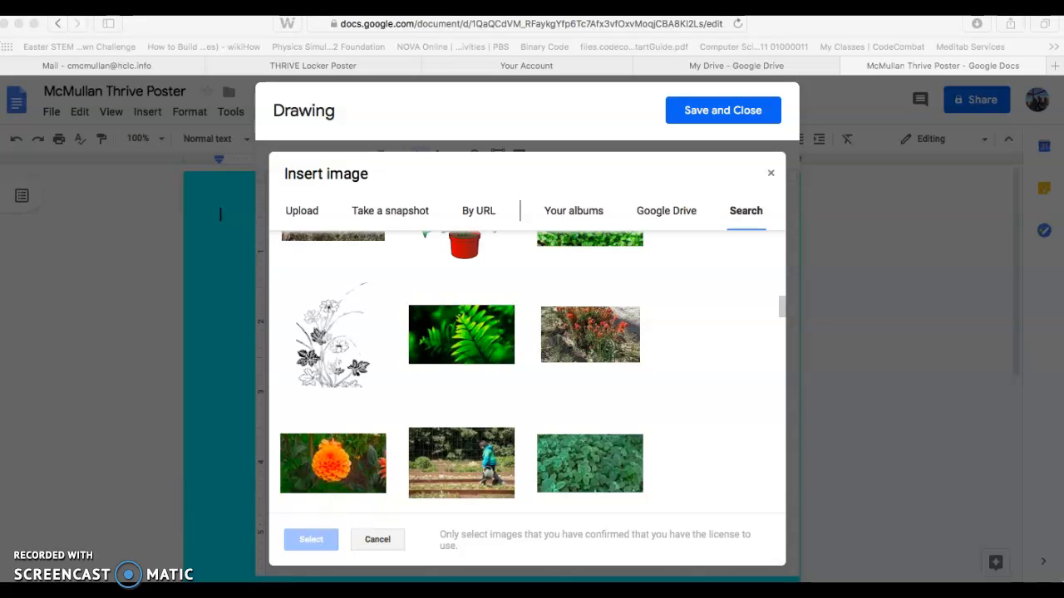
pyautogui.scroll(5, 461, 374)
pyautogui.click(461, 390)
pyautogui.click(311, 540)
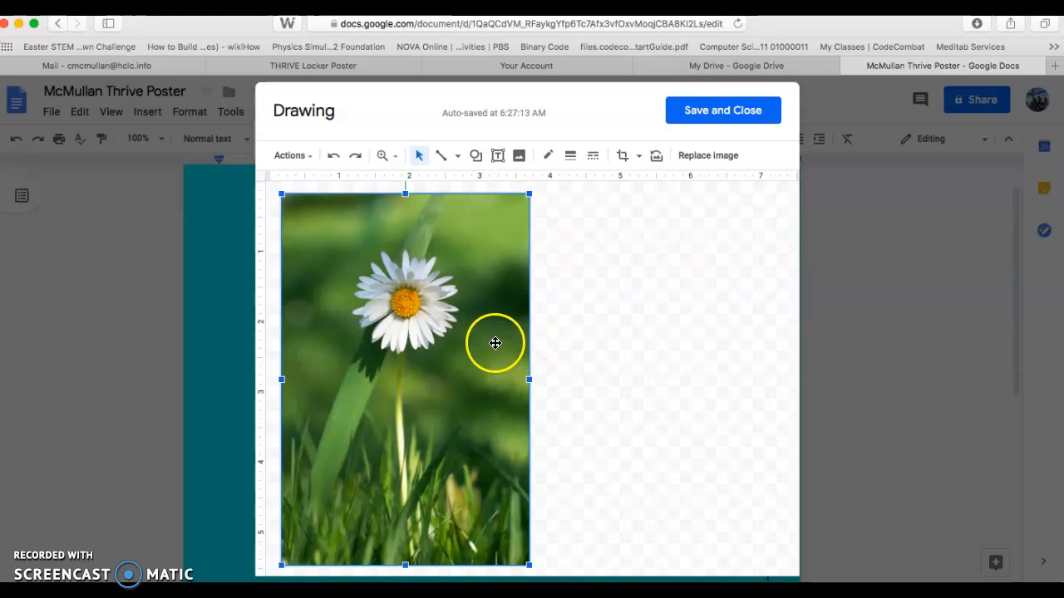
# - Enlarge the daisy photo to about 4.5 inches wide and crop about 0.9 inches off its lower edge
pyautogui.moveTo(528, 564); pyautogui.dragTo(593, 558)
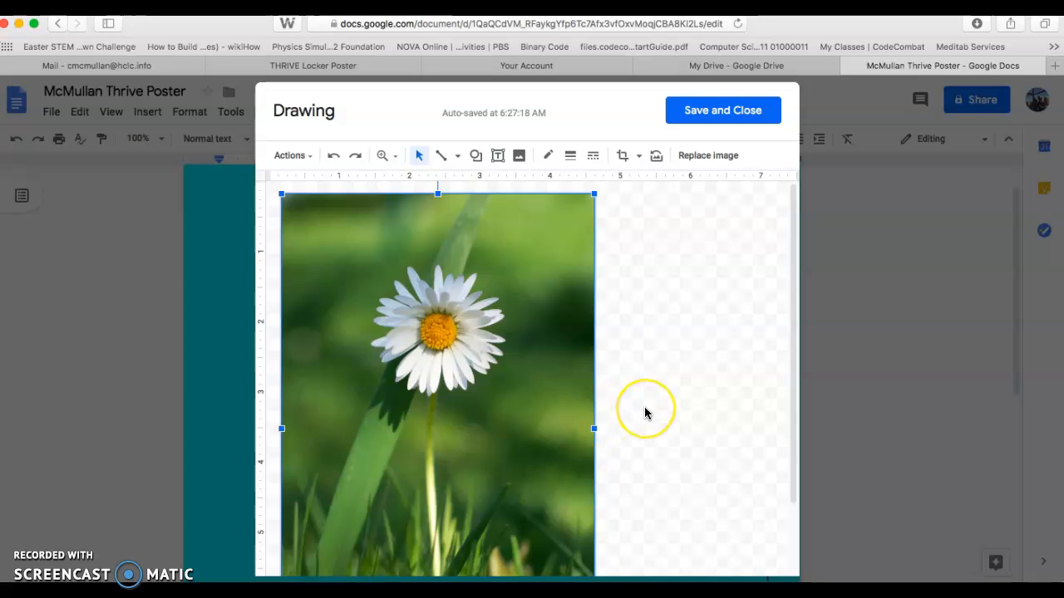
pyautogui.scroll(-3, 645, 411)
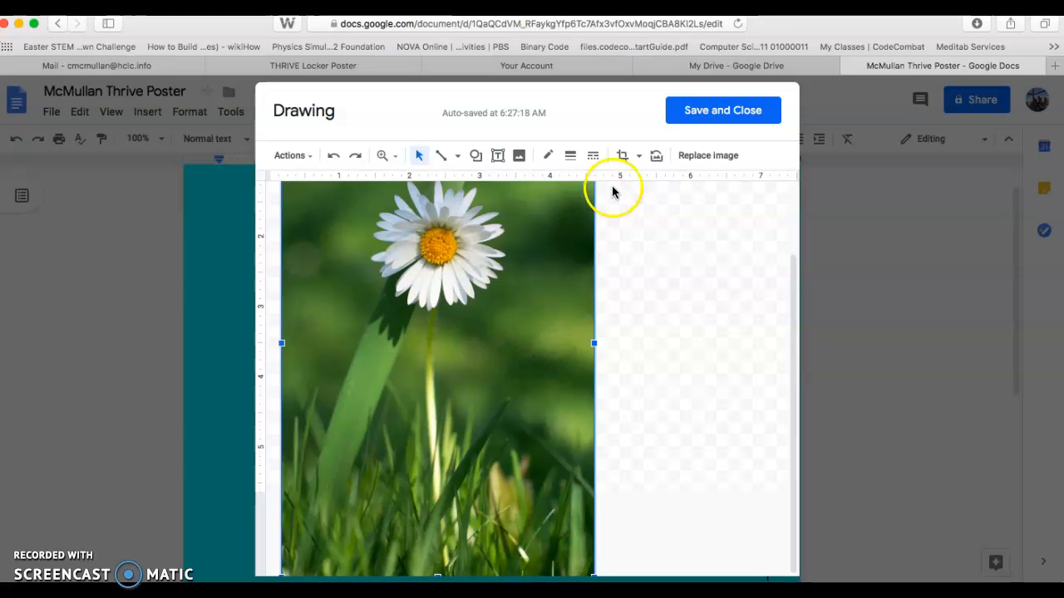
pyautogui.click(622, 160)
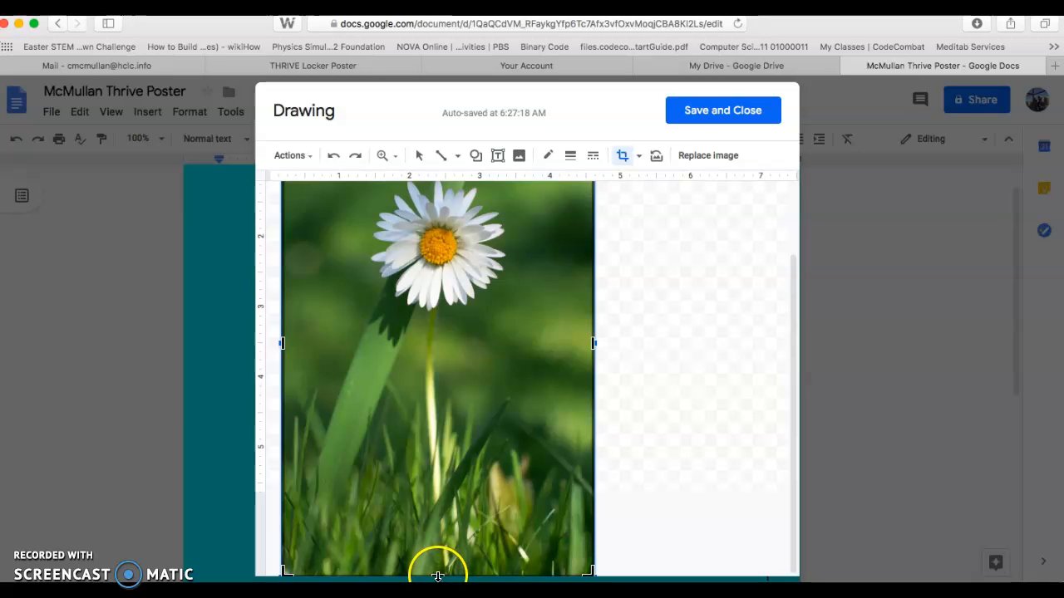
pyautogui.moveTo(438, 575); pyautogui.dragTo(443, 513)
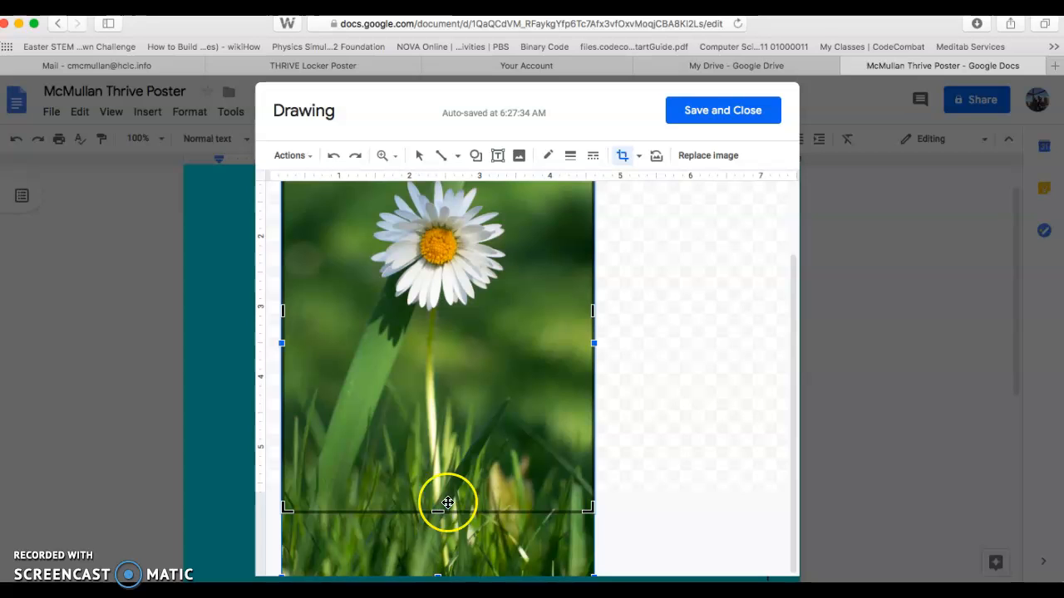
pyautogui.press('Return')
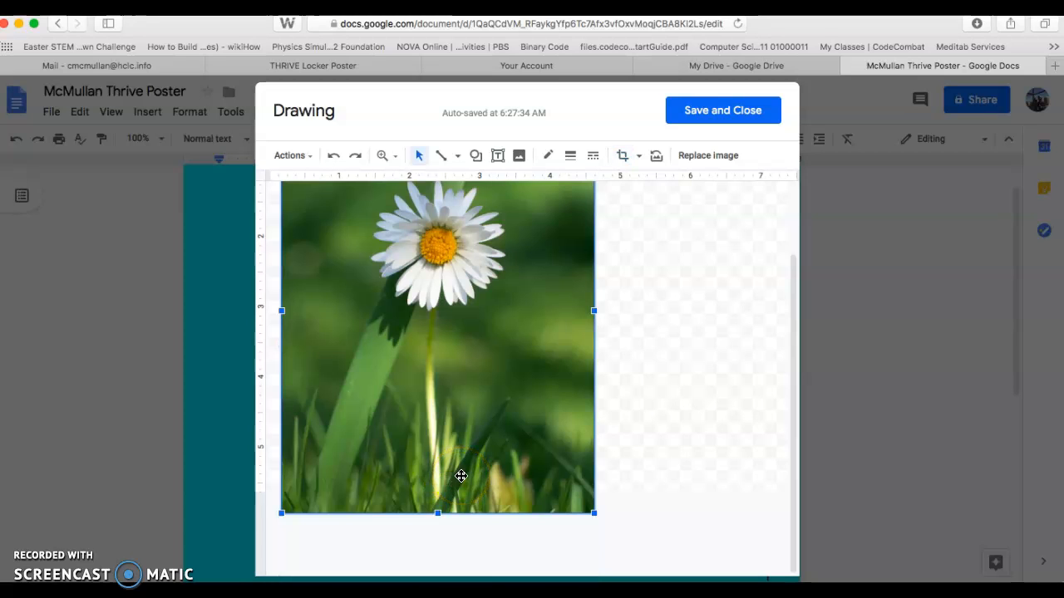
pyautogui.scroll(3, 462, 477)
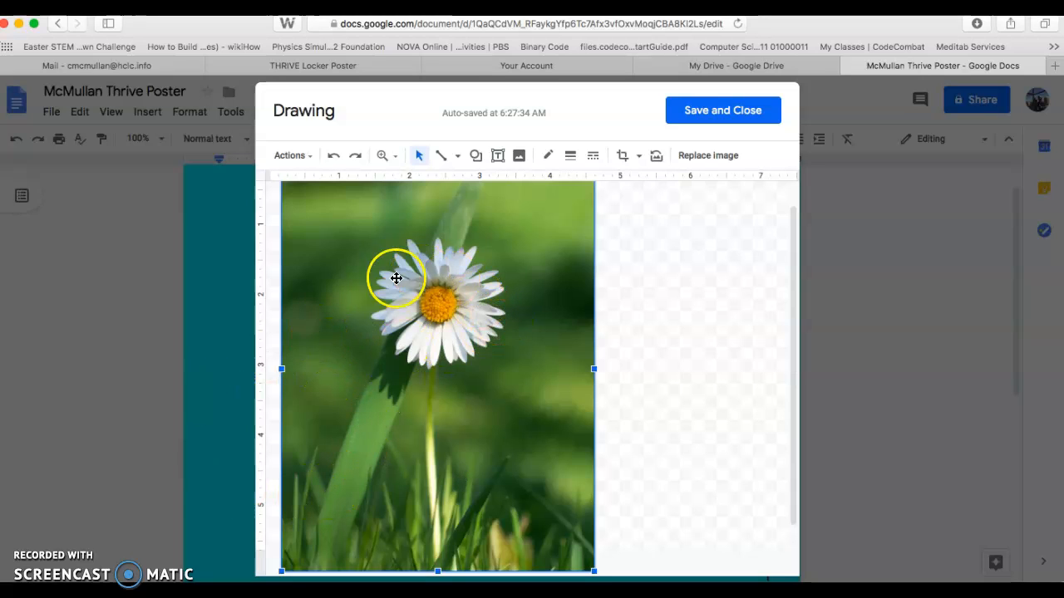
pyautogui.click(461, 274)
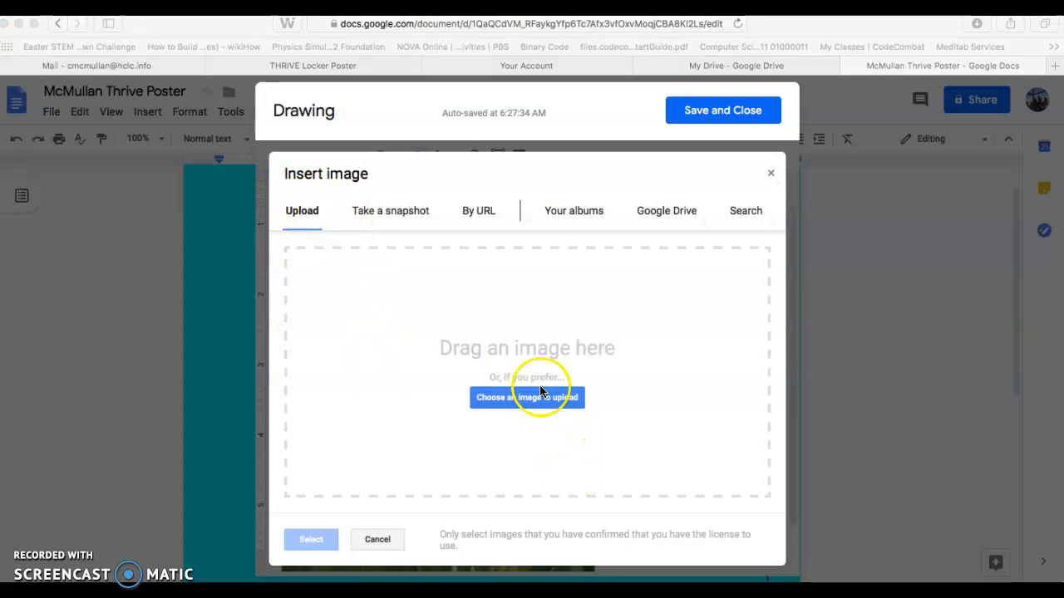
pyautogui.click(406, 214)
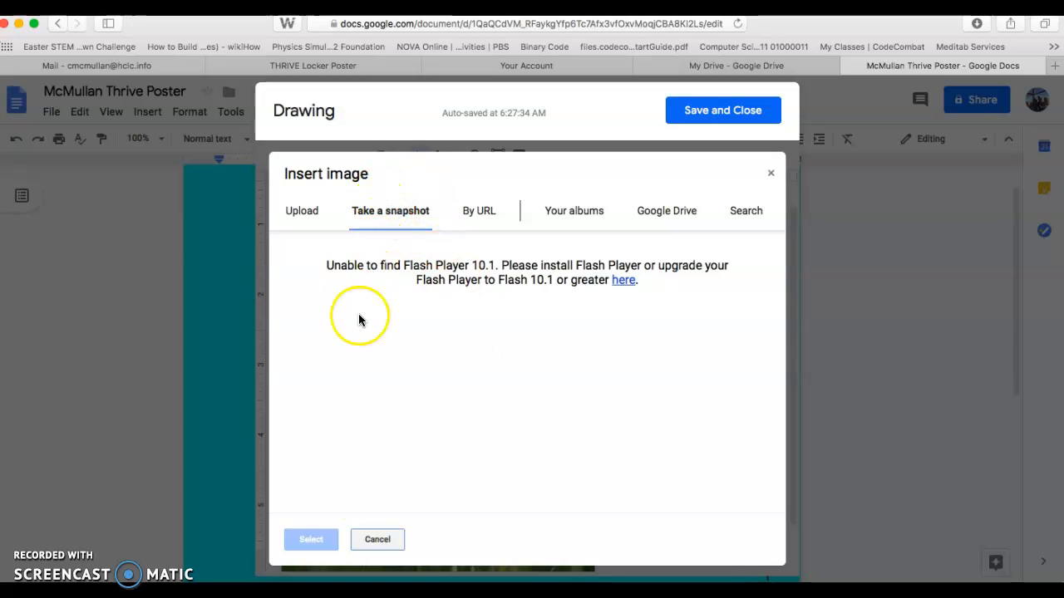
pyautogui.click(376, 540)
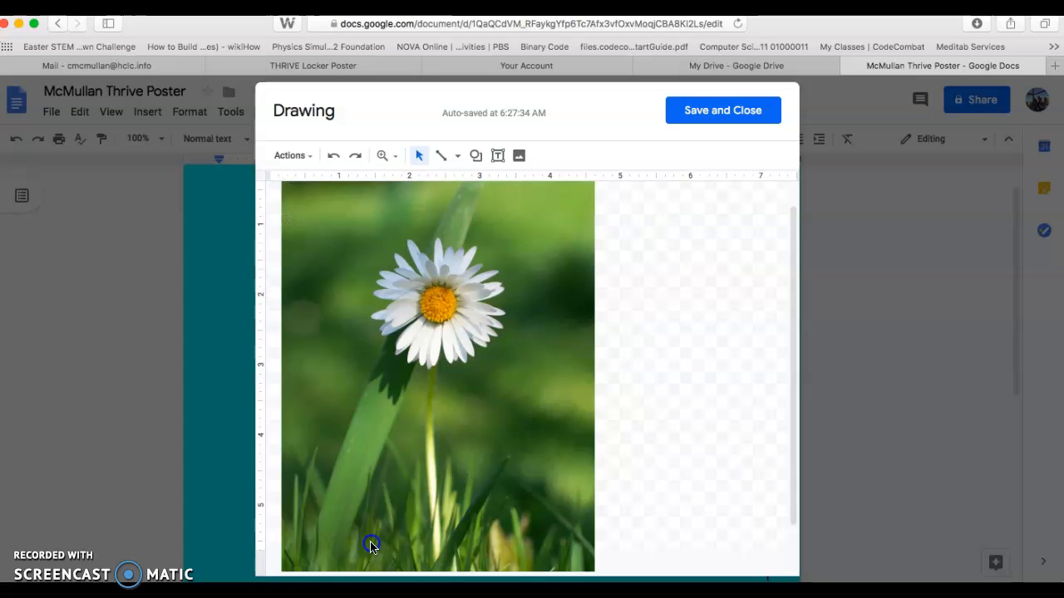
# - Upload the family photo from the computer into the drawing and enlarge it to about 3.5 inches wide
pyautogui.click(519, 157)
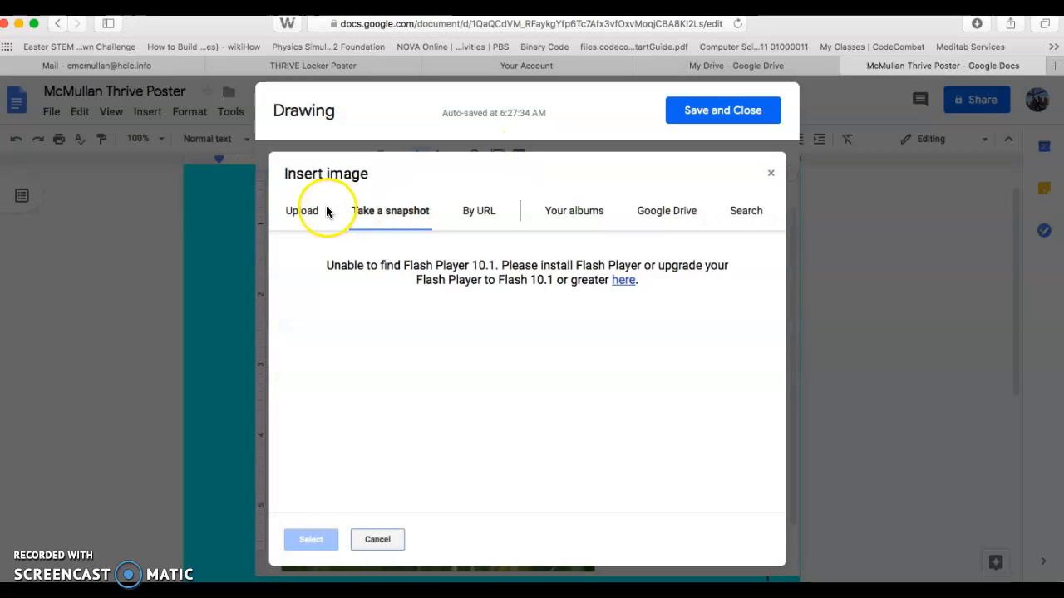
pyautogui.click(300, 214)
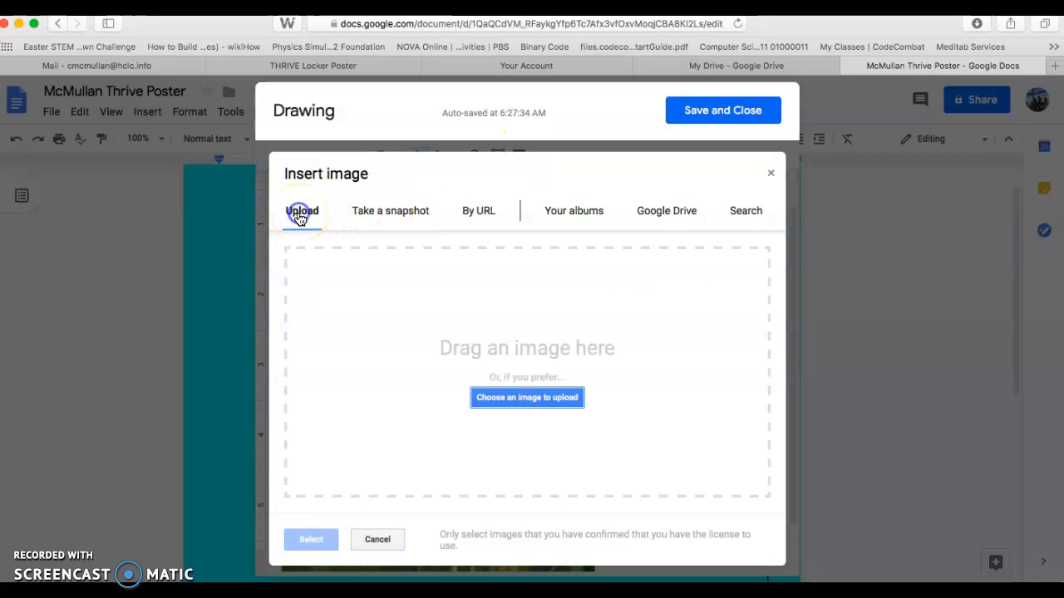
pyautogui.click(540, 399)
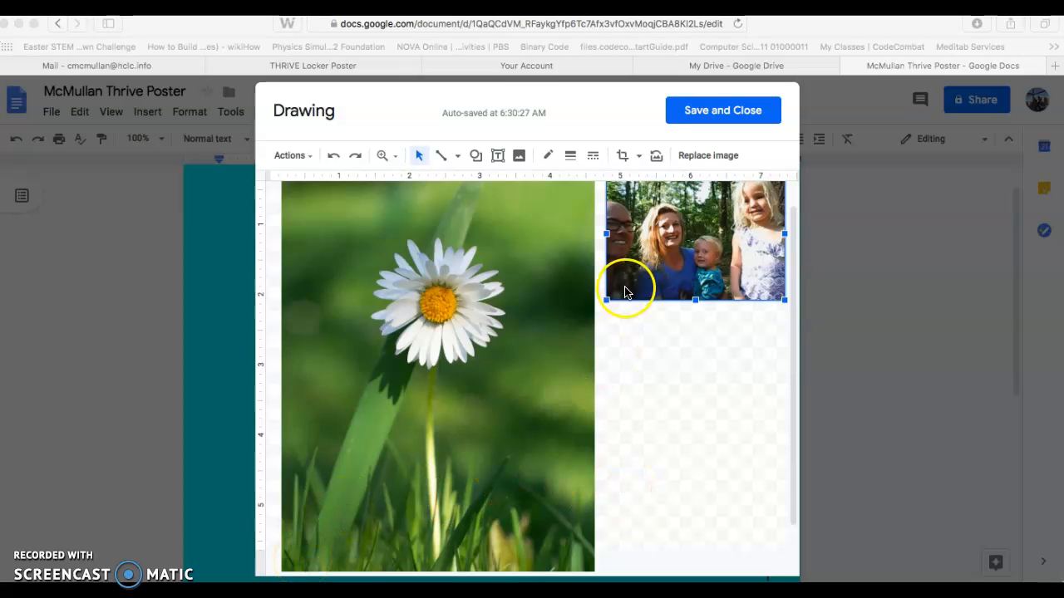
pyautogui.moveTo(605, 302); pyautogui.dragTo(537, 353)
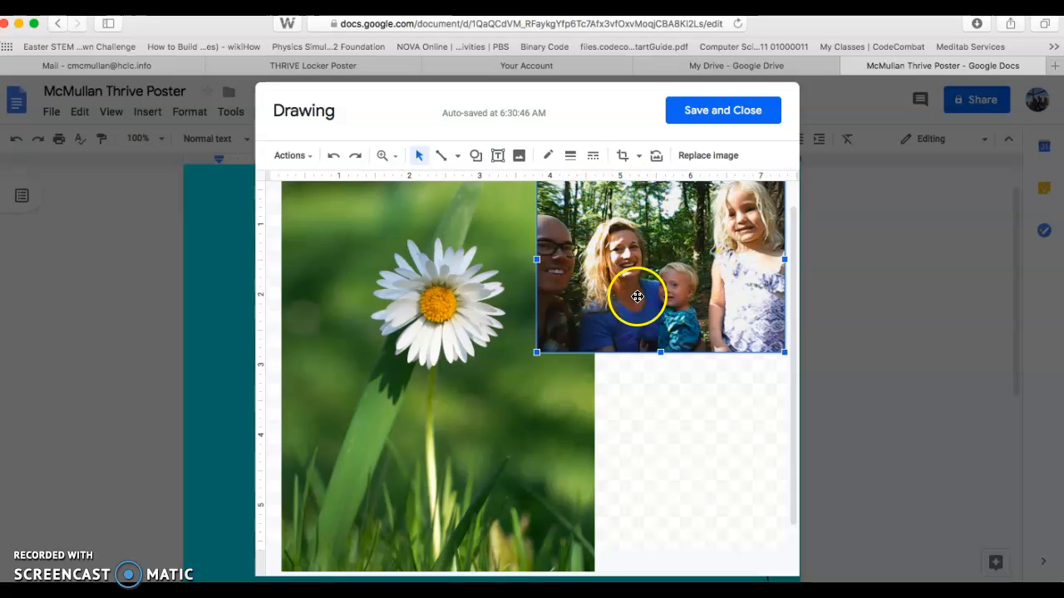
# - Crop the family photo to the blonde woman's face, about 1 inch square, and shift the picture down about 0.8 inches
pyautogui.click(622, 162)
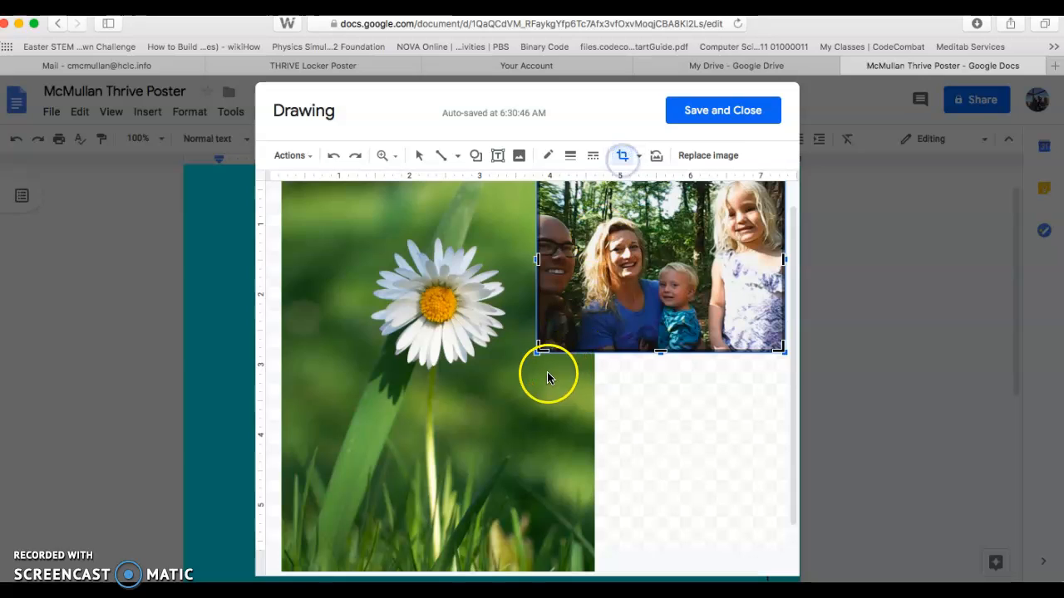
pyautogui.moveTo(541, 350); pyautogui.dragTo(580, 294)
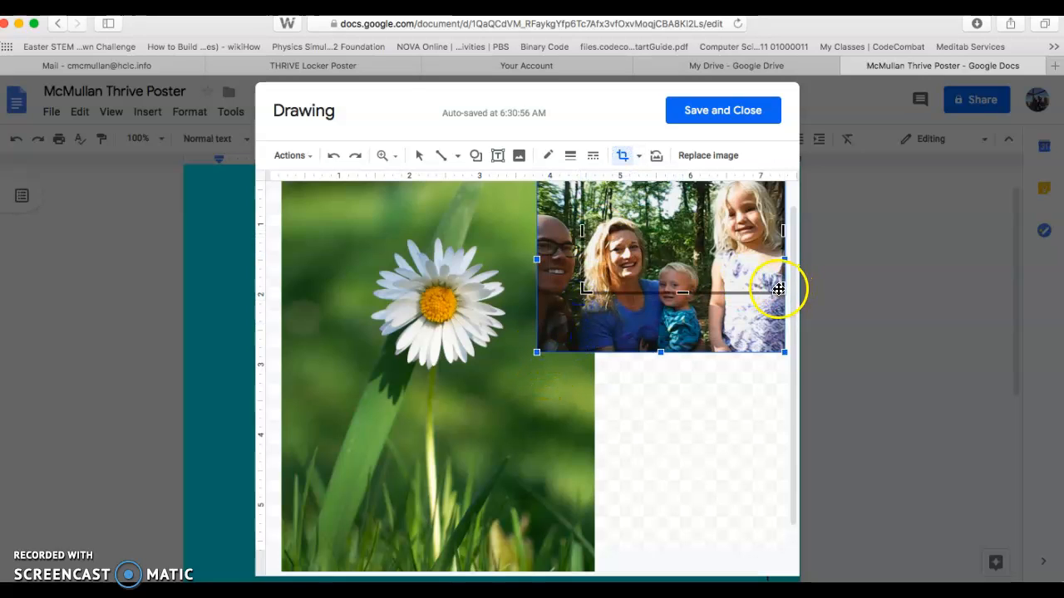
pyautogui.moveTo(783, 290); pyautogui.dragTo(654, 289)
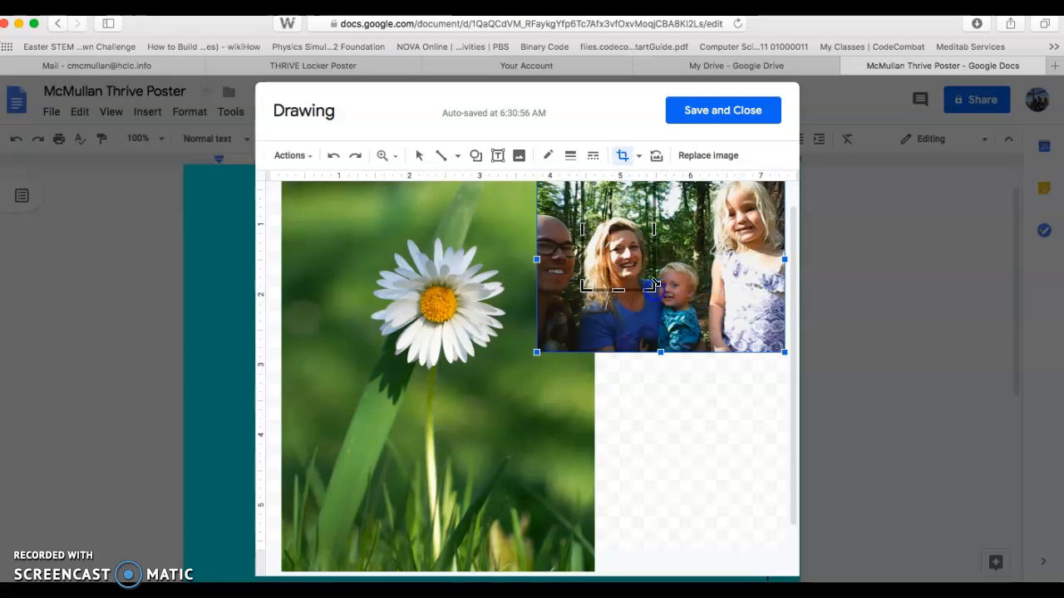
pyautogui.doubleClick(600, 223)
pyautogui.moveTo(626, 254); pyautogui.dragTo(631, 310)
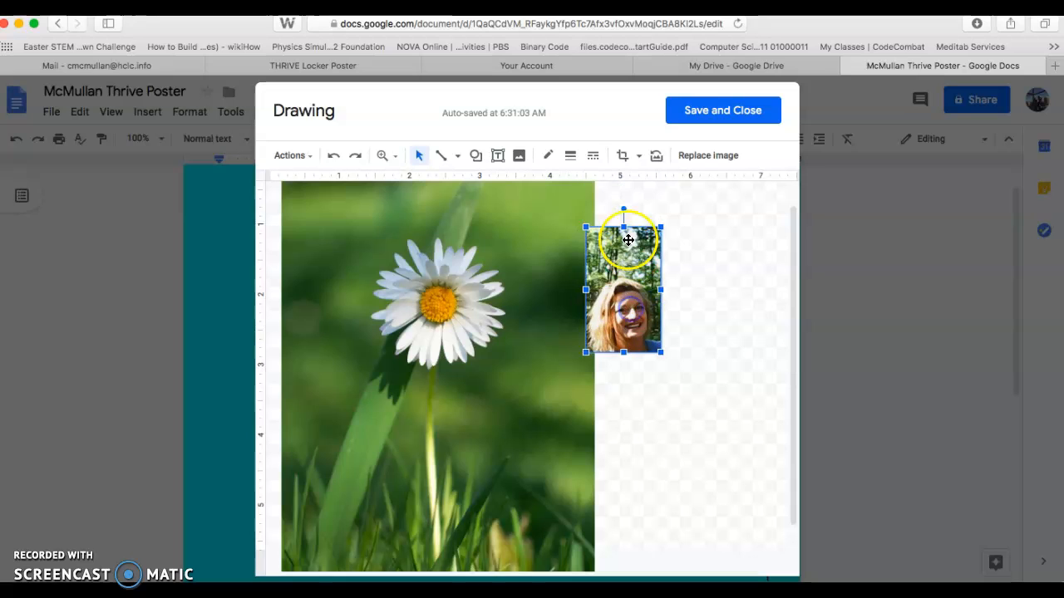
pyautogui.click(622, 156)
pyautogui.moveTo(625, 229); pyautogui.dragTo(622, 277)
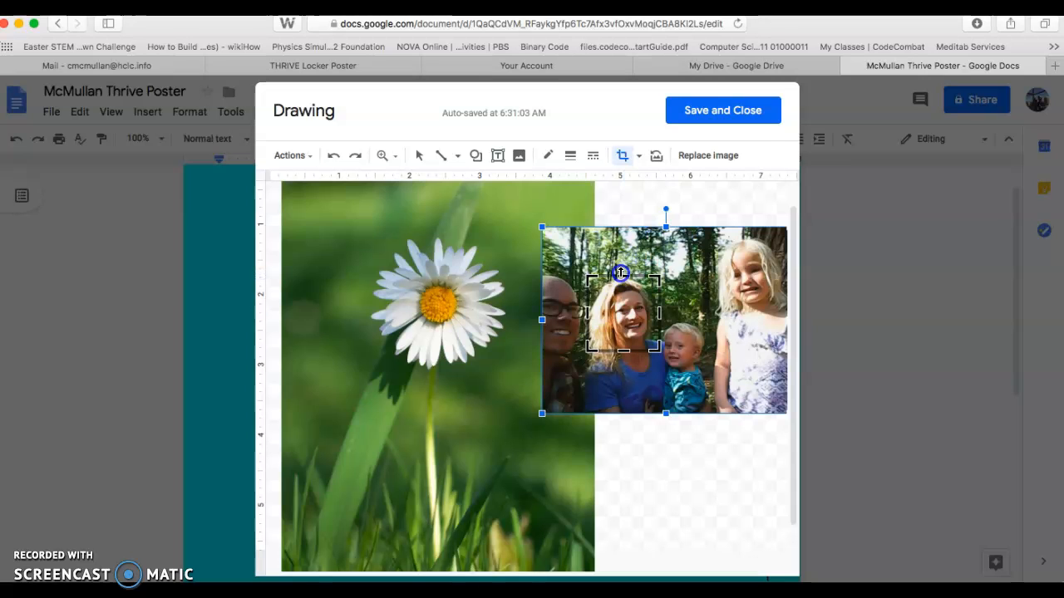
pyautogui.press('Return')
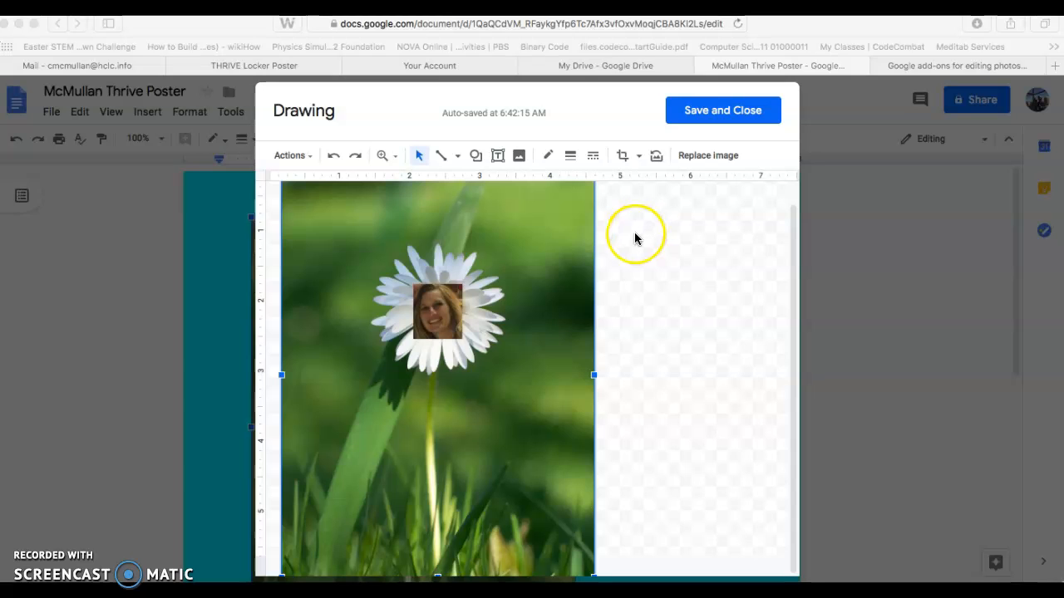
# - Give the daisy photo a 12px border in dark teal
pyautogui.click(571, 157)
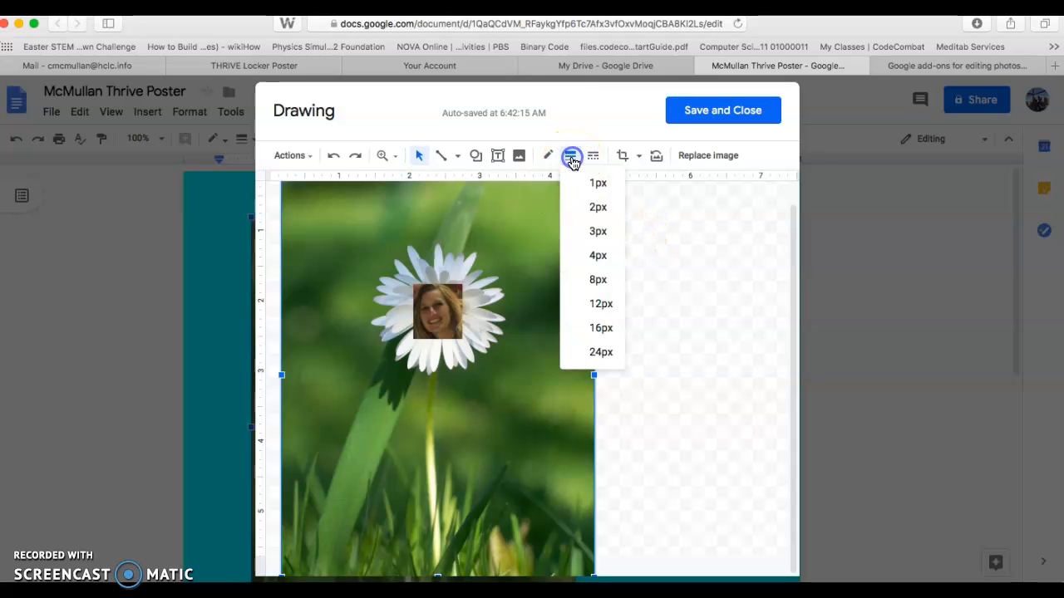
pyautogui.click(601, 305)
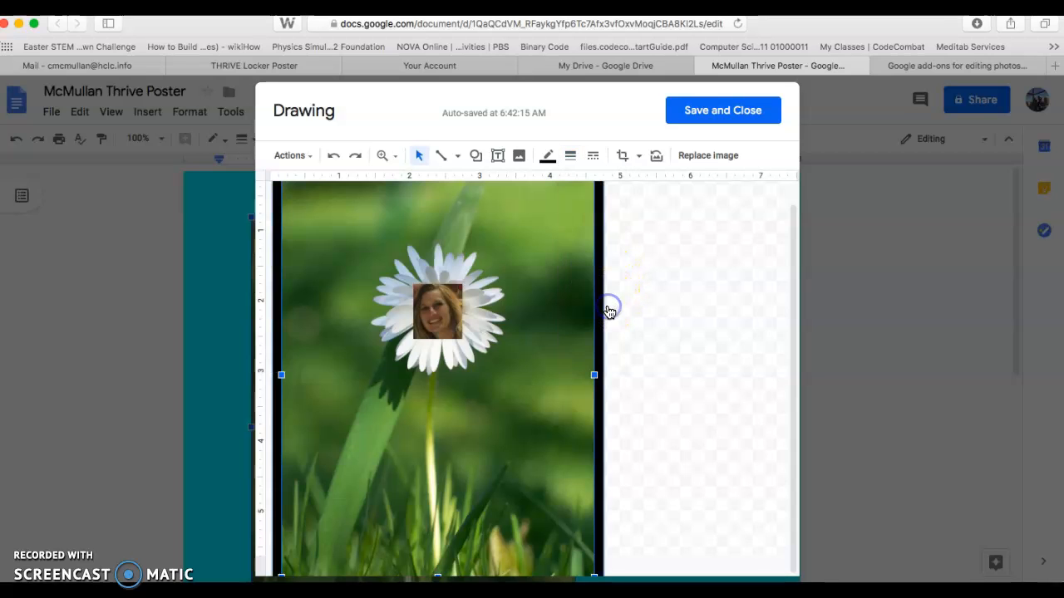
pyautogui.click(570, 157)
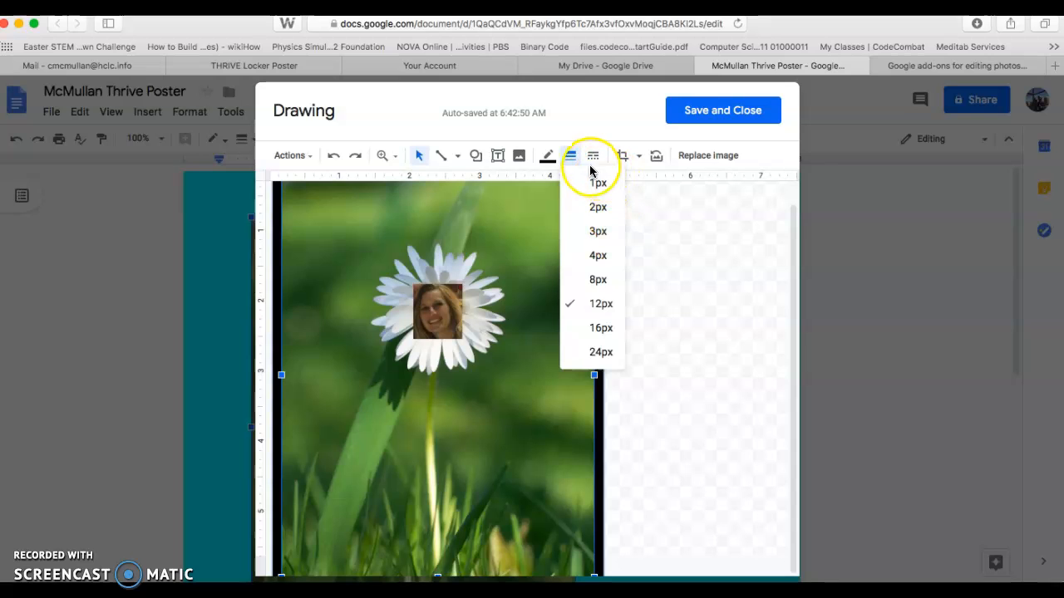
pyautogui.click(547, 157)
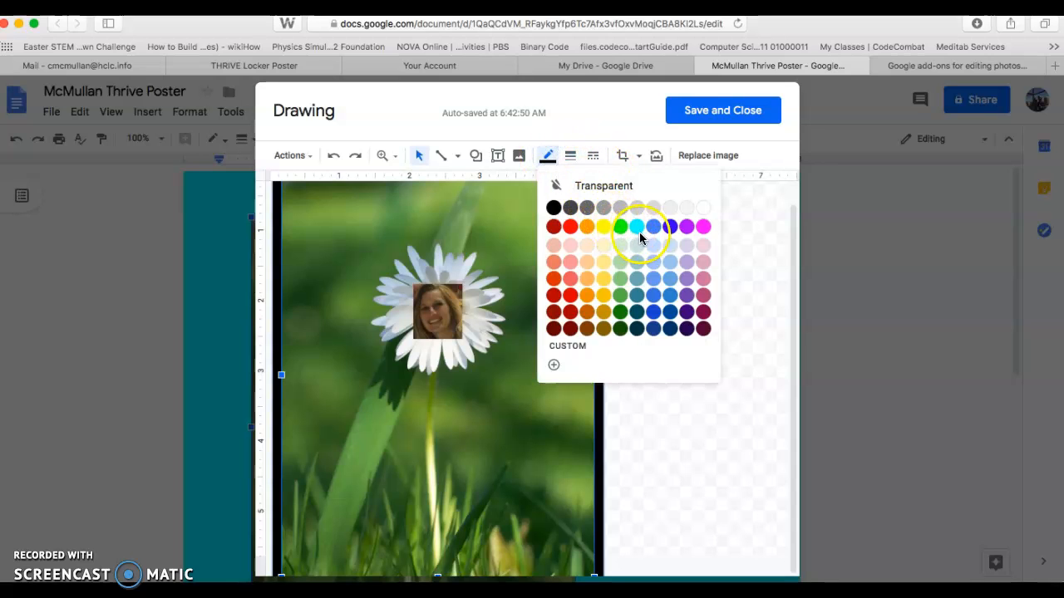
pyautogui.click(637, 311)
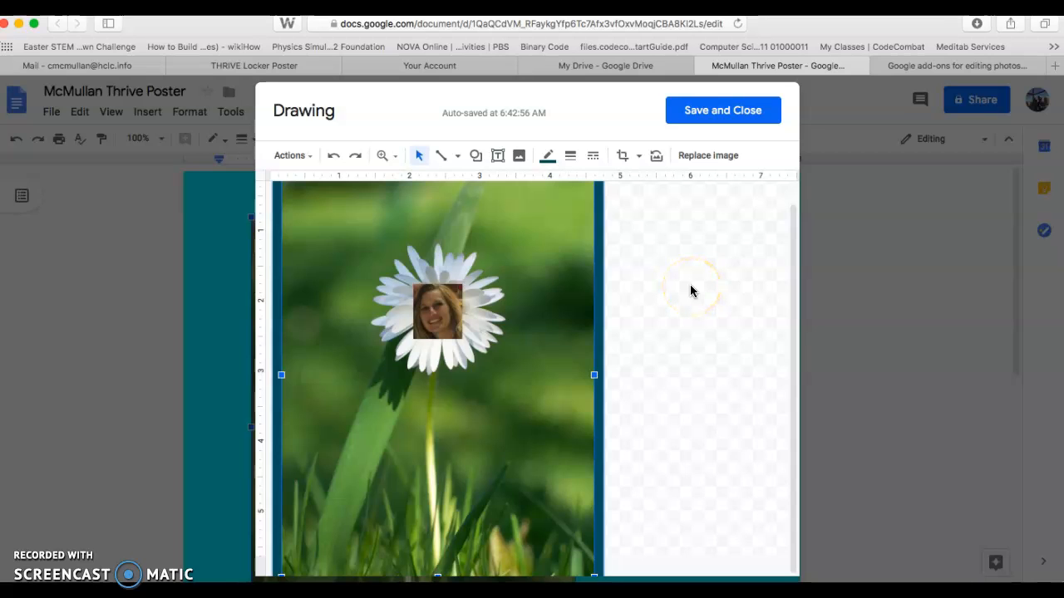
# - Add a 2px border around the face photo on the flower, then save the drawing and return to the document
pyautogui.click(438, 322)
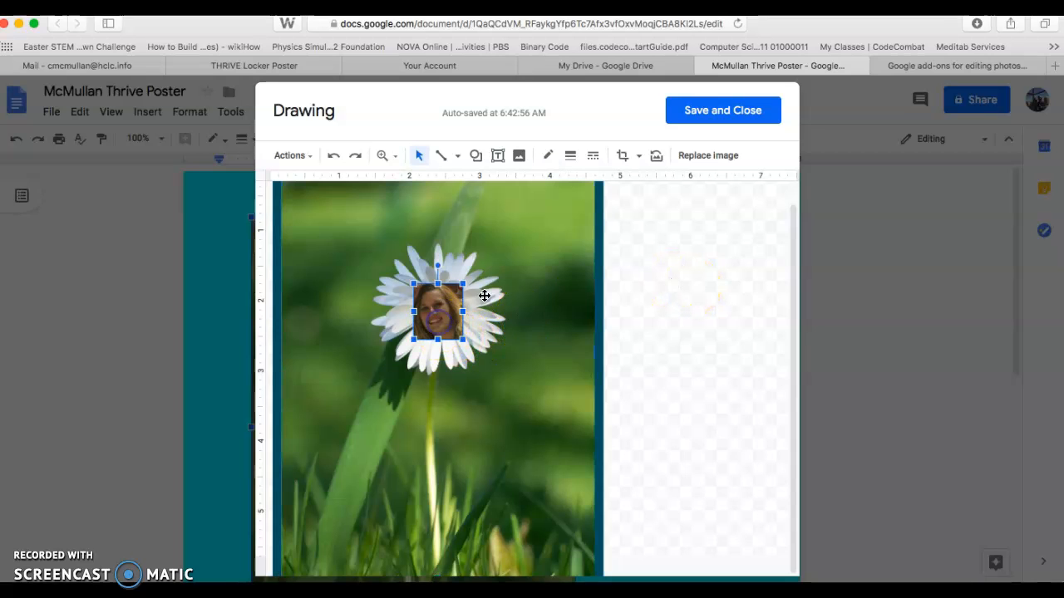
pyautogui.click(570, 158)
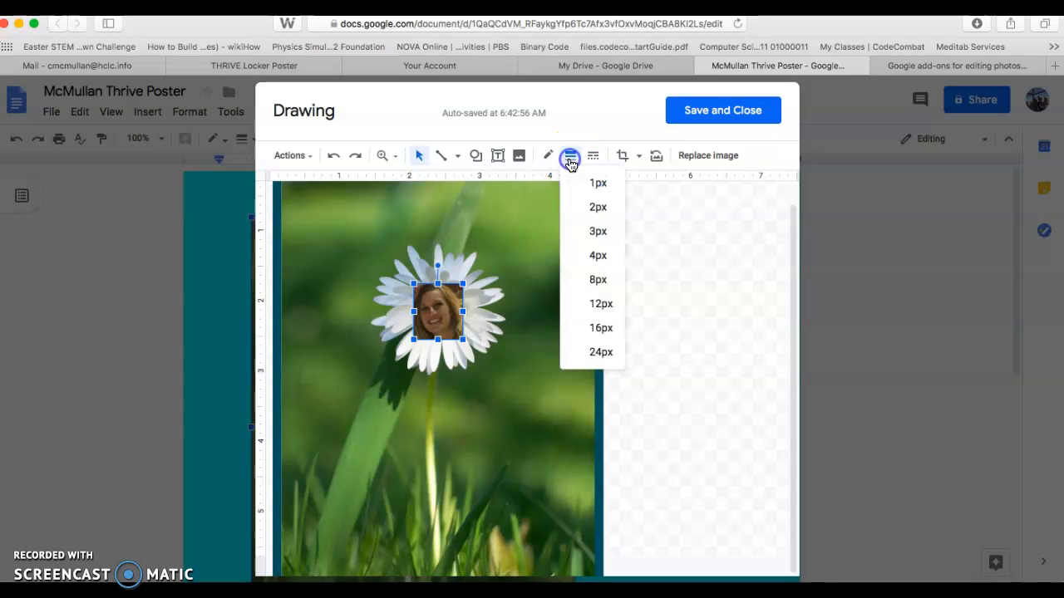
pyautogui.click(595, 207)
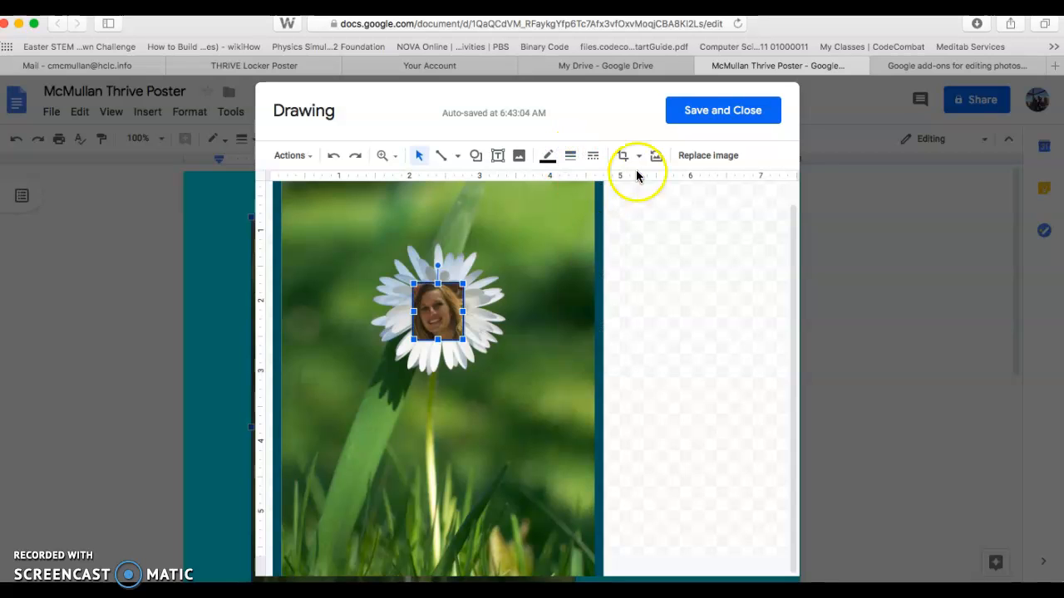
pyautogui.click(699, 114)
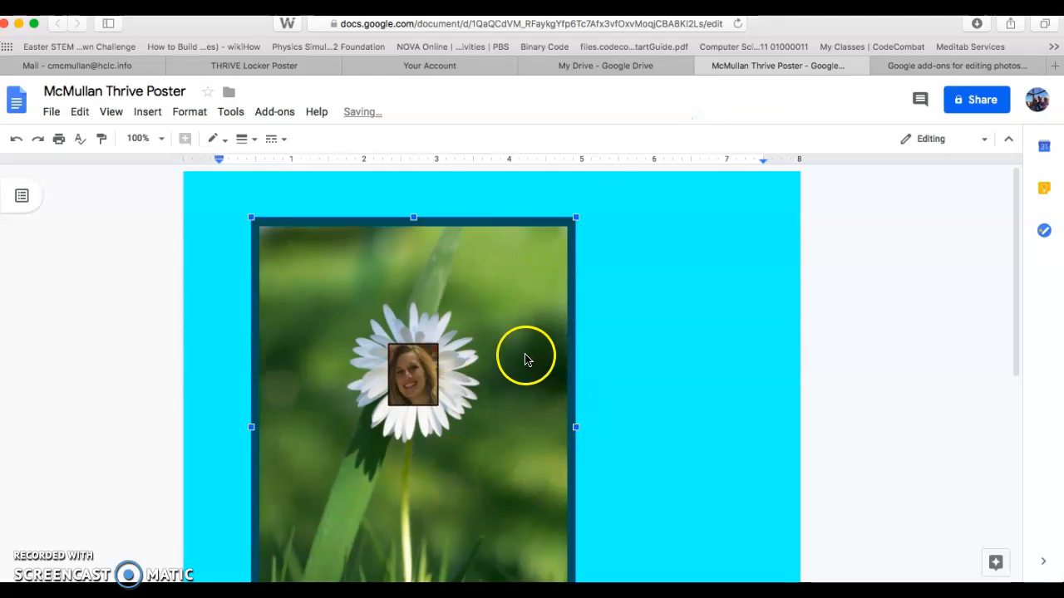
# - Enlarge the daisy drawing proportionally on the poster page to about 7.1 inches wide
pyautogui.scroll(-5, 624, 308)
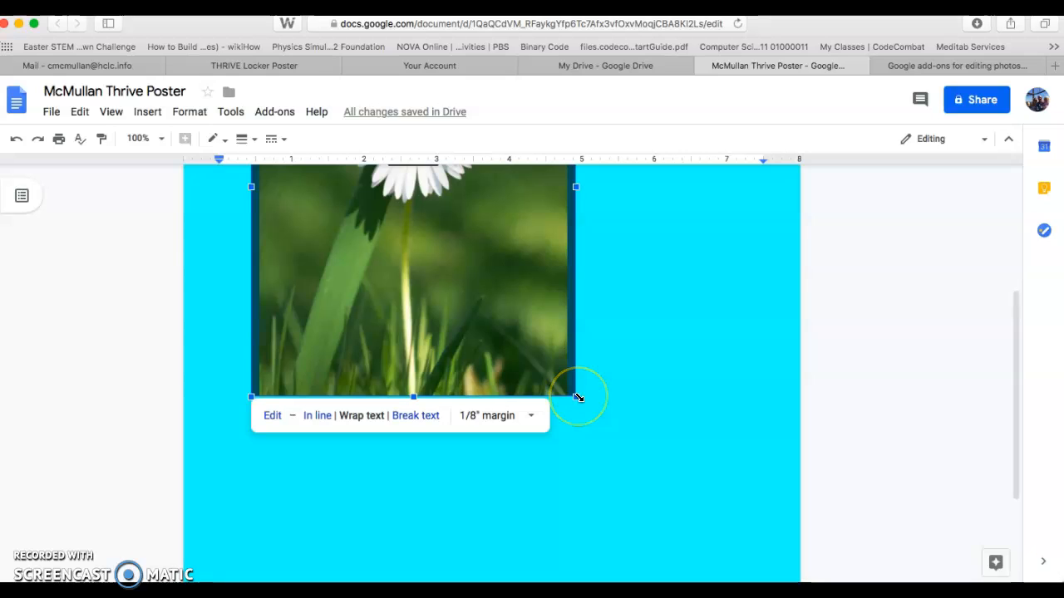
pyautogui.moveTo(578, 397); pyautogui.dragTo(745, 524)
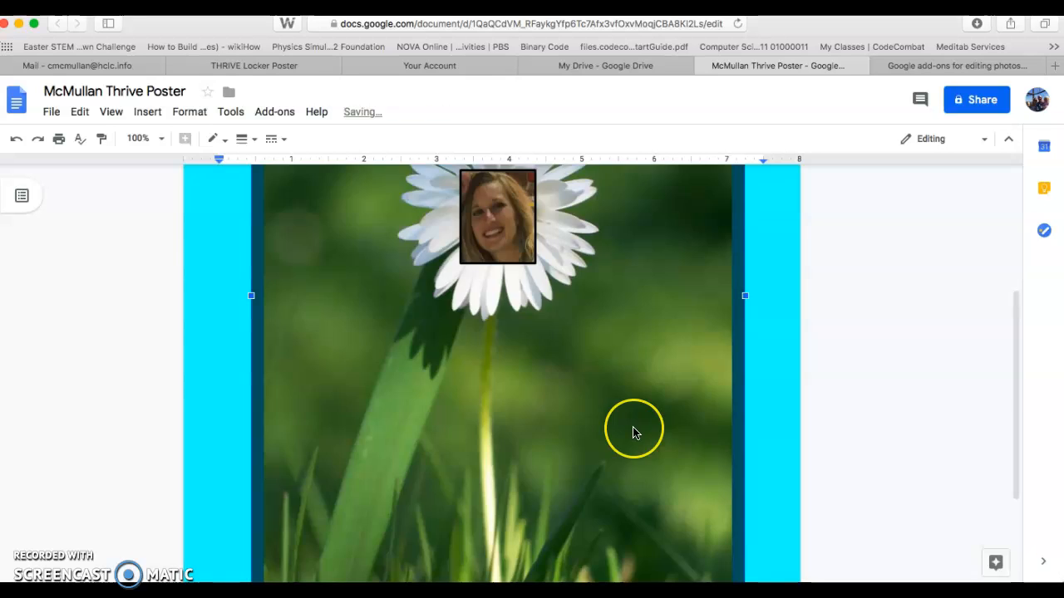
pyautogui.scroll(-3, 633, 432)
pyautogui.scroll(6, 633, 432)
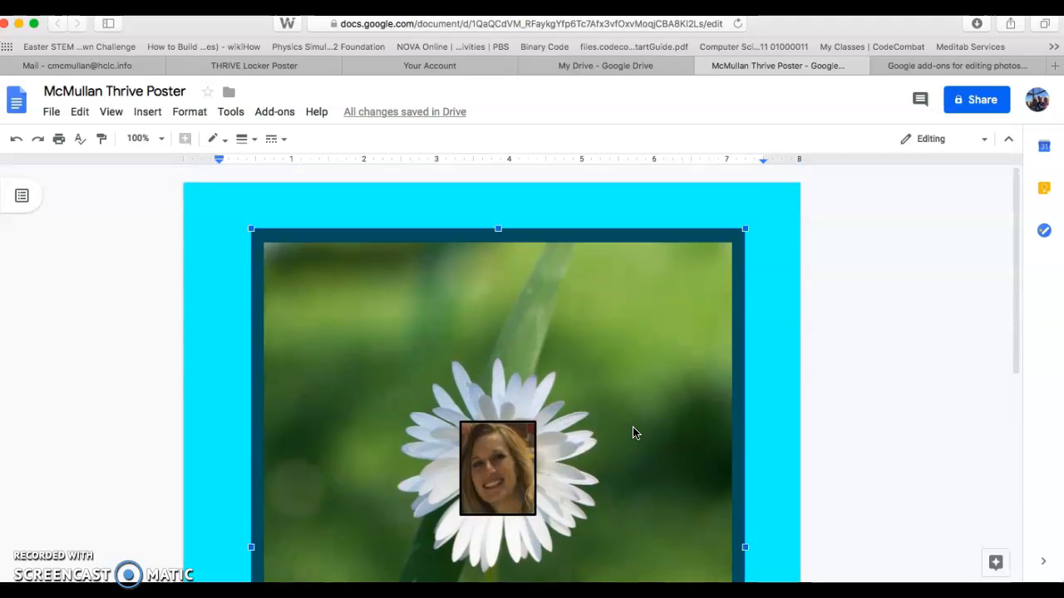
pyautogui.scroll(-5, 633, 432)
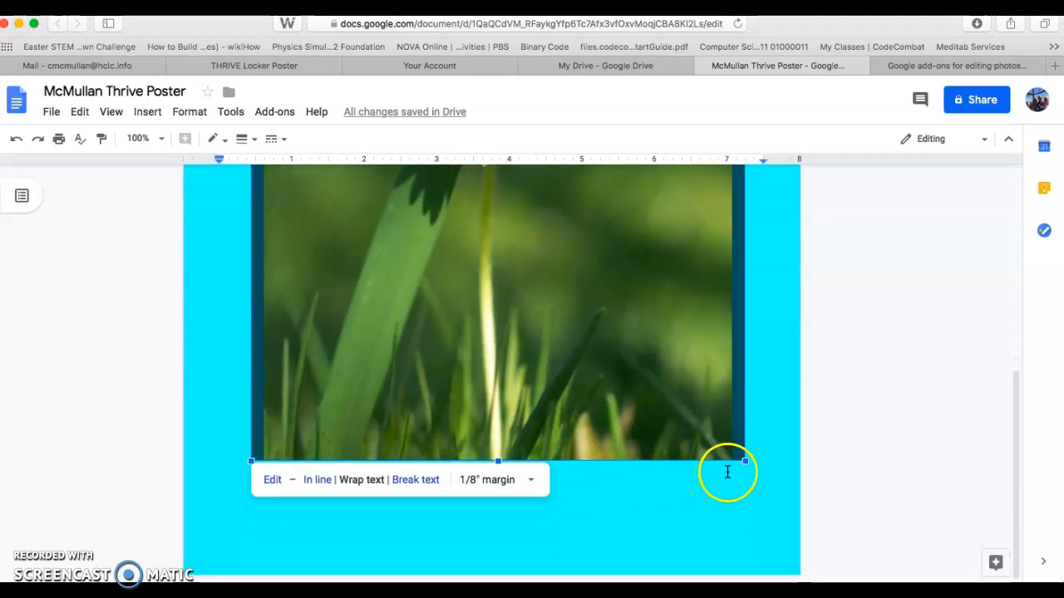
pyautogui.moveTo(747, 462); pyautogui.dragTo(769, 491)
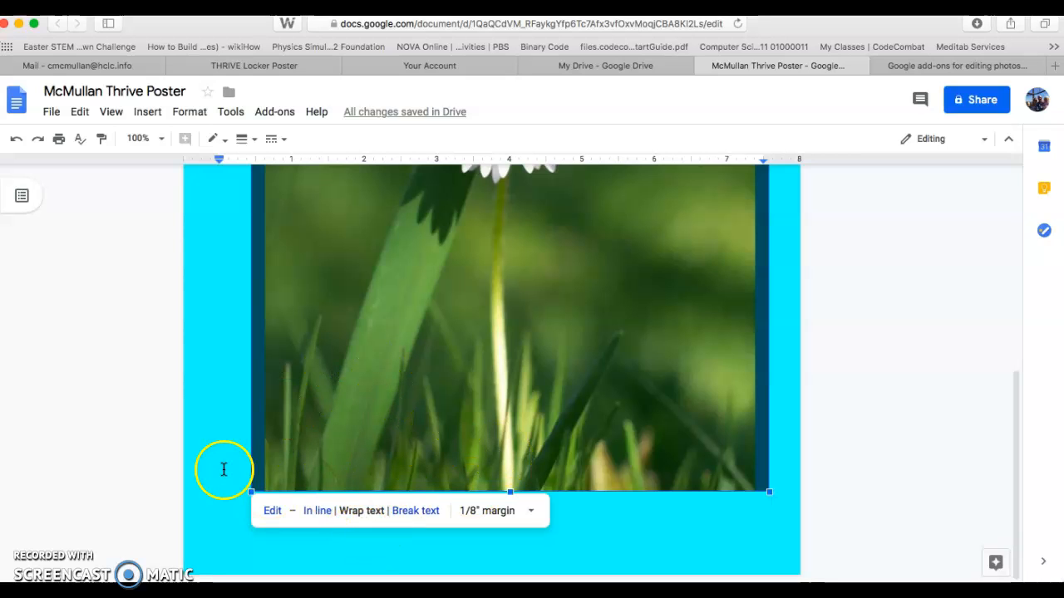
# - Reposition the enlarged drawing so that it sits roughly centered horizontally on the page
pyautogui.click(238, 376)
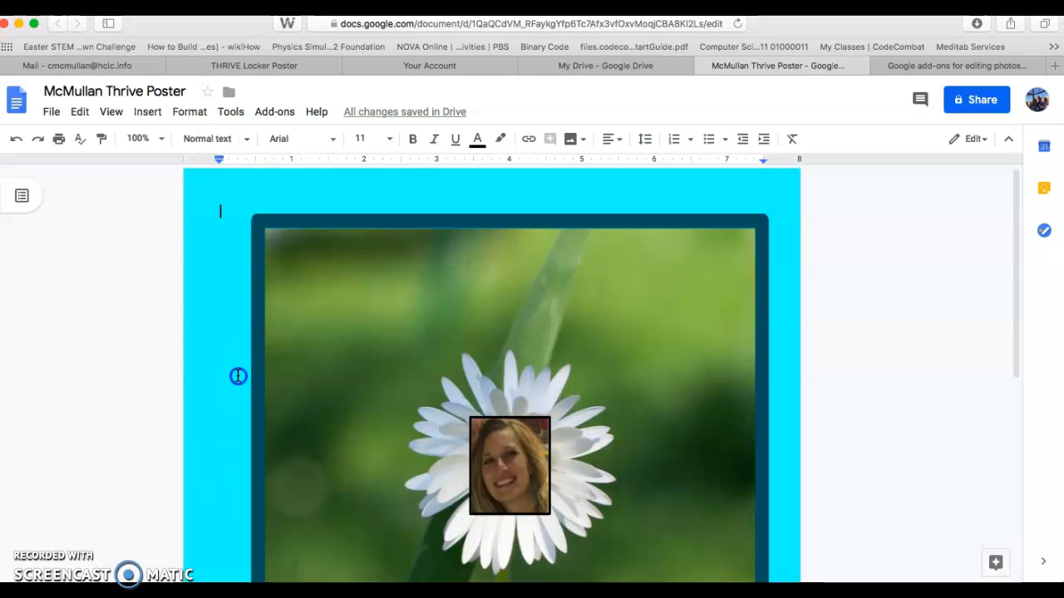
pyautogui.scroll(-5, 429, 373)
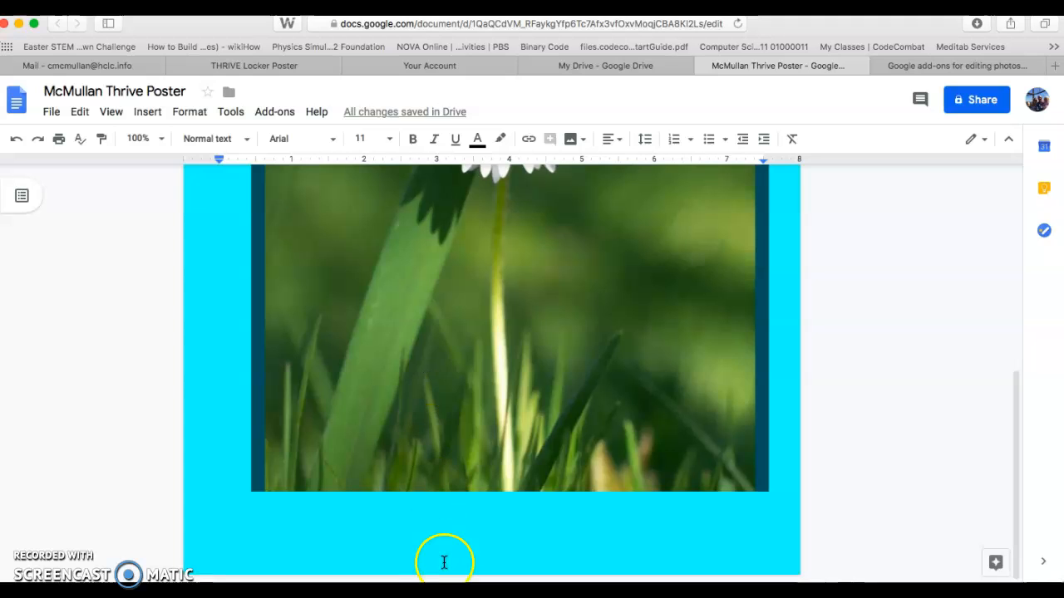
pyautogui.moveTo(448, 370); pyautogui.dragTo(452, 482)
pyautogui.scroll(-1, 453, 399)
pyautogui.scroll(-3, 451, 482)
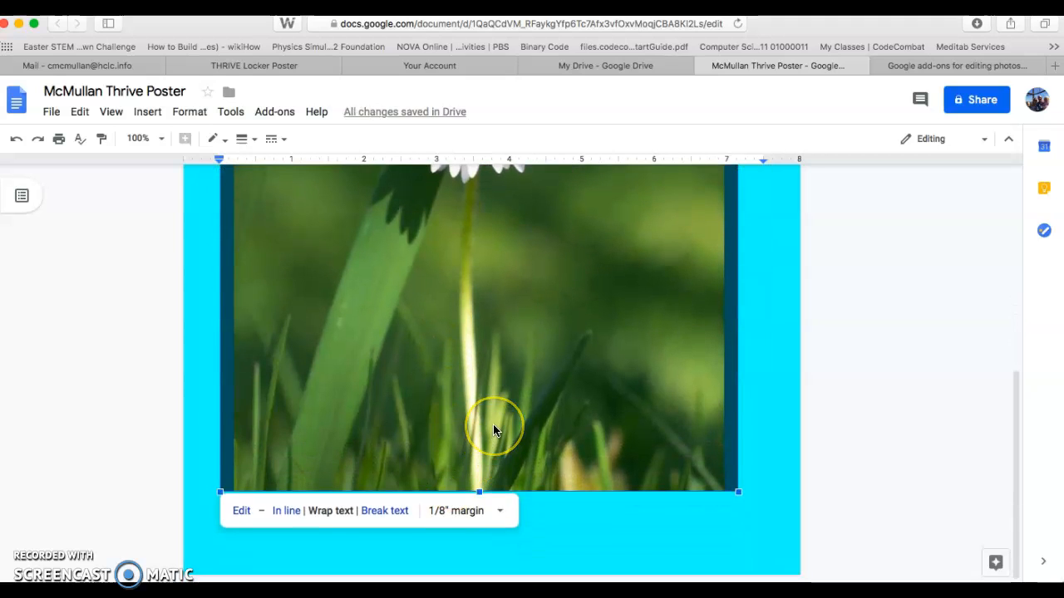
pyautogui.press('Right')
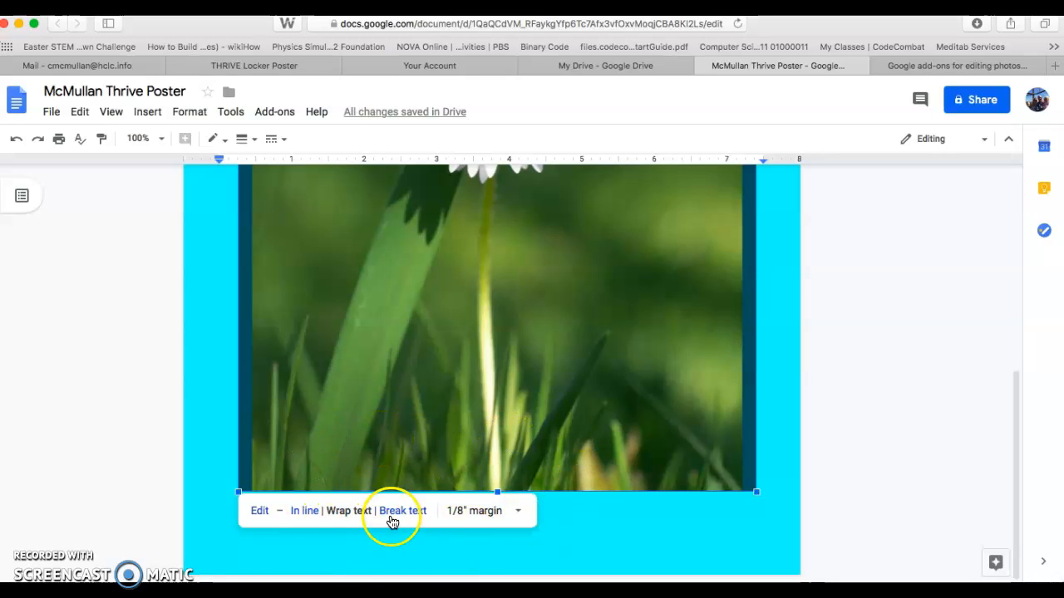
# - Examine the text-wrap margin choices for the drawing, dismiss them unchanged, and reselect the drawing
pyautogui.click(518, 512)
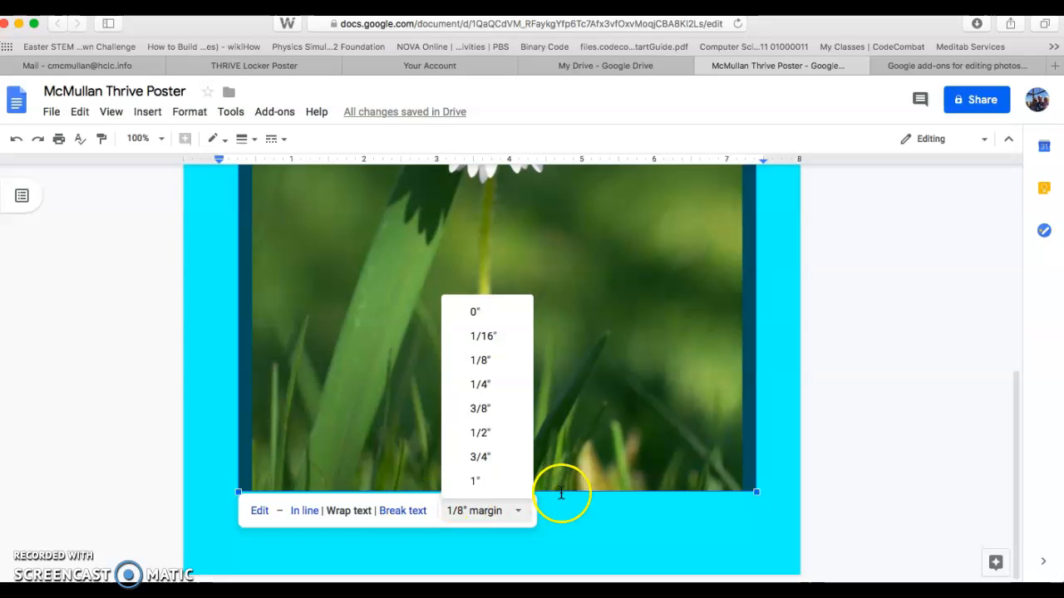
pyautogui.click(578, 537)
pyautogui.scroll(5, 575, 527)
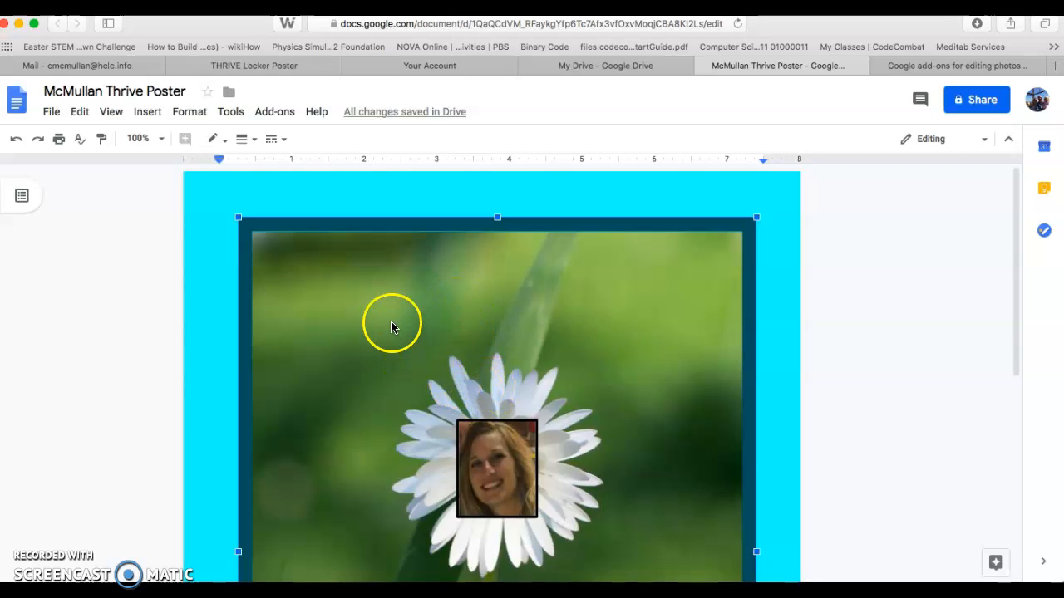
pyautogui.click(338, 209)
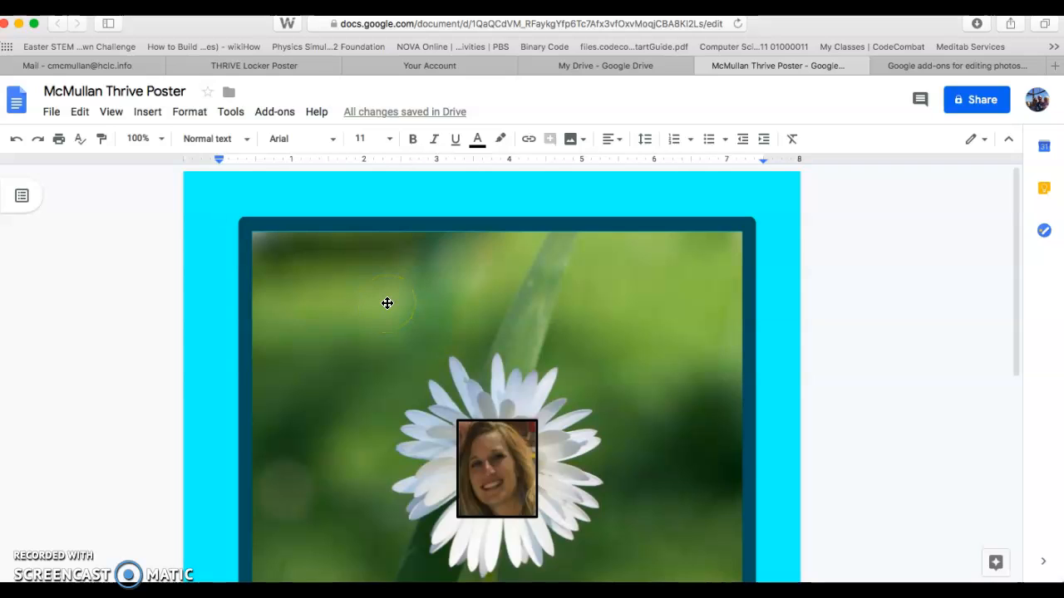
pyautogui.click(387, 304)
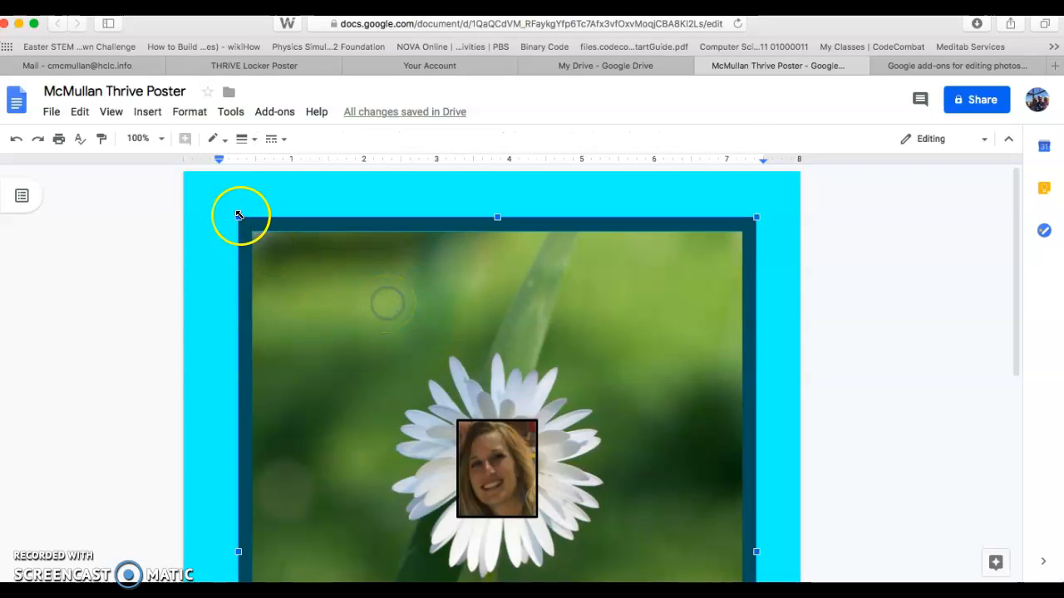
# - Shrink the daisy drawing proportionally to about 6.7 inches wide and center it lower on the page, leaving room for a title above
pyautogui.moveTo(238, 218); pyautogui.dragTo(275, 262)
pyautogui.click(367, 333)
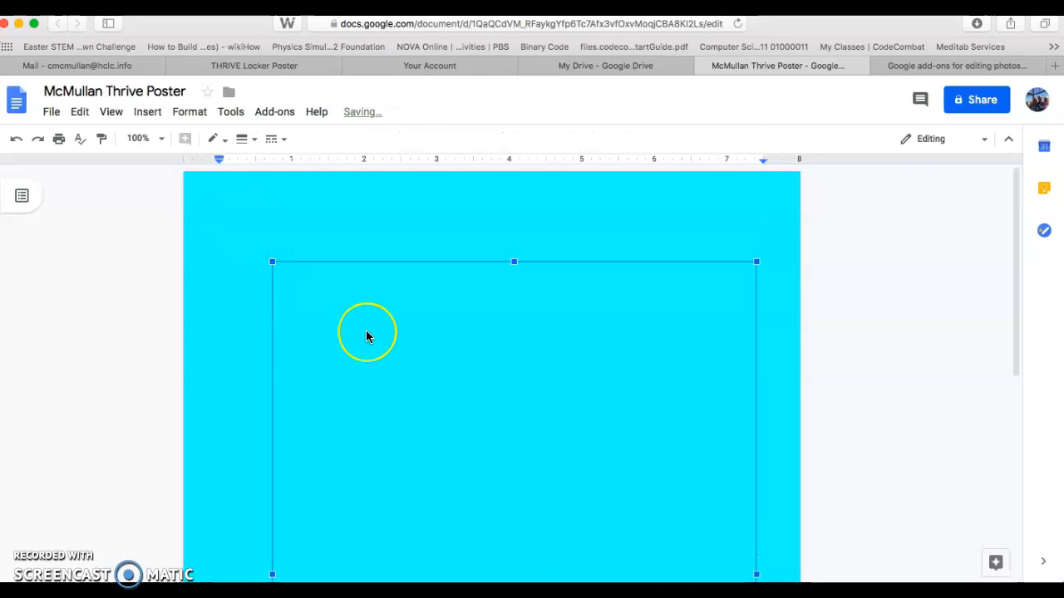
pyautogui.moveTo(366, 333); pyautogui.dragTo(342, 220)
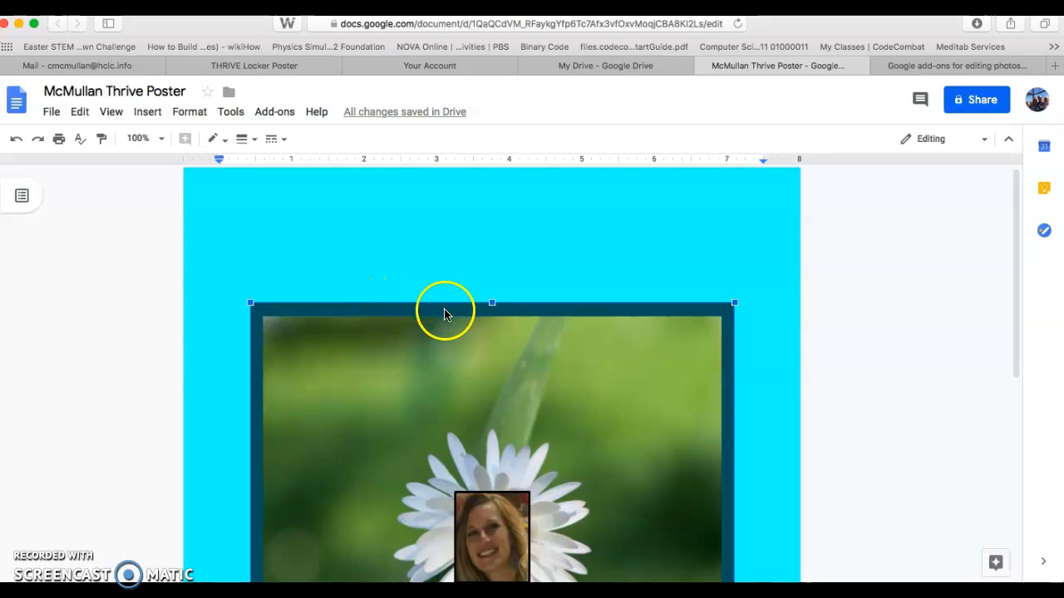
# - Add the centered heading "Mc Thrives" in the Title style above the daisy drawing
pyautogui.click(203, 205)
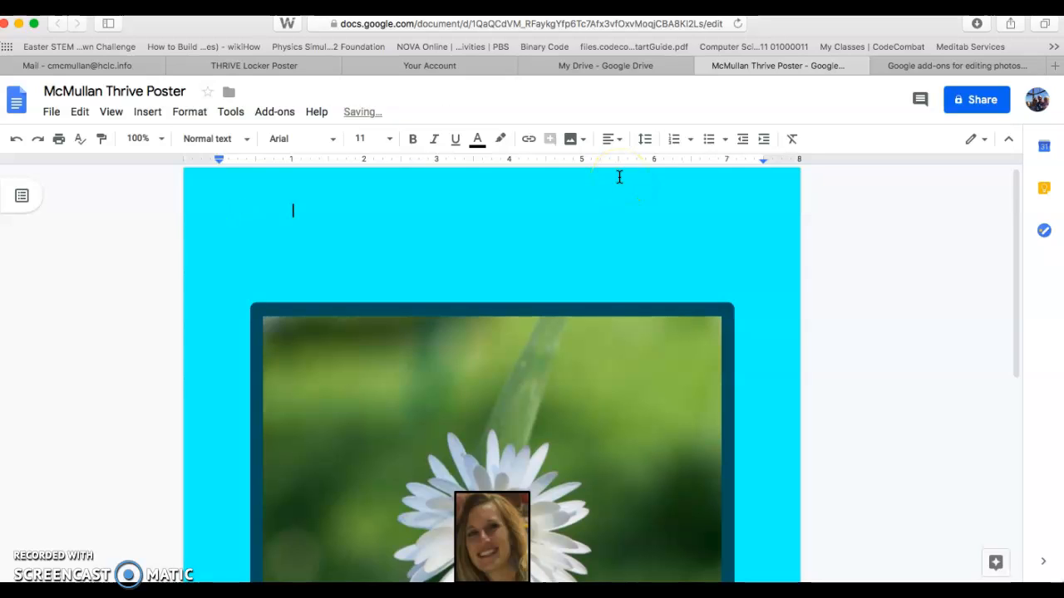
pyautogui.click(620, 139)
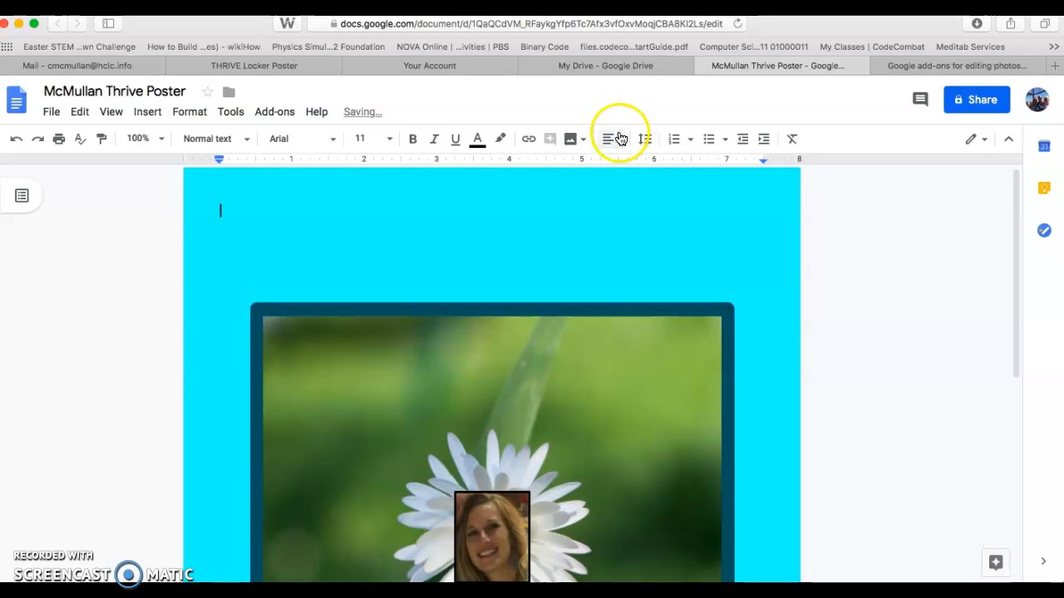
pyautogui.click(618, 139)
pyautogui.click(569, 168)
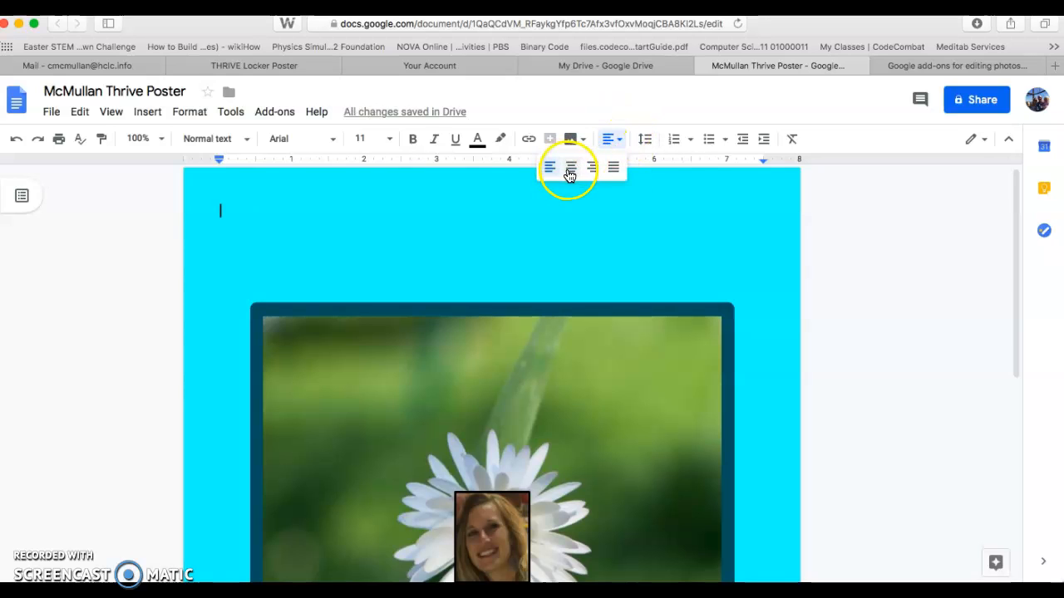
pyautogui.click(245, 140)
pyautogui.click(244, 237)
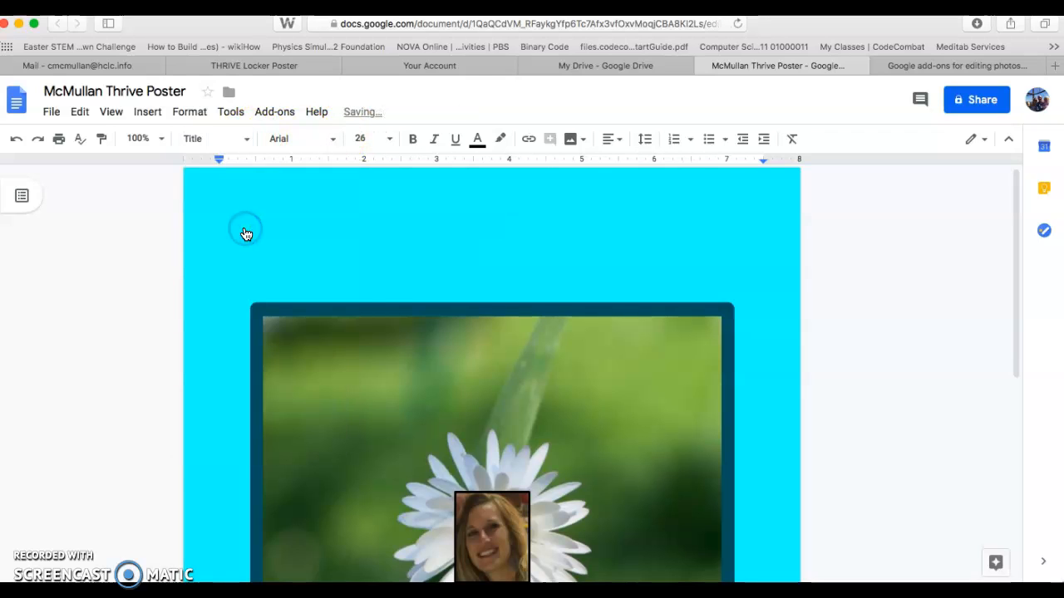
pyautogui.write('Mc Thrives')
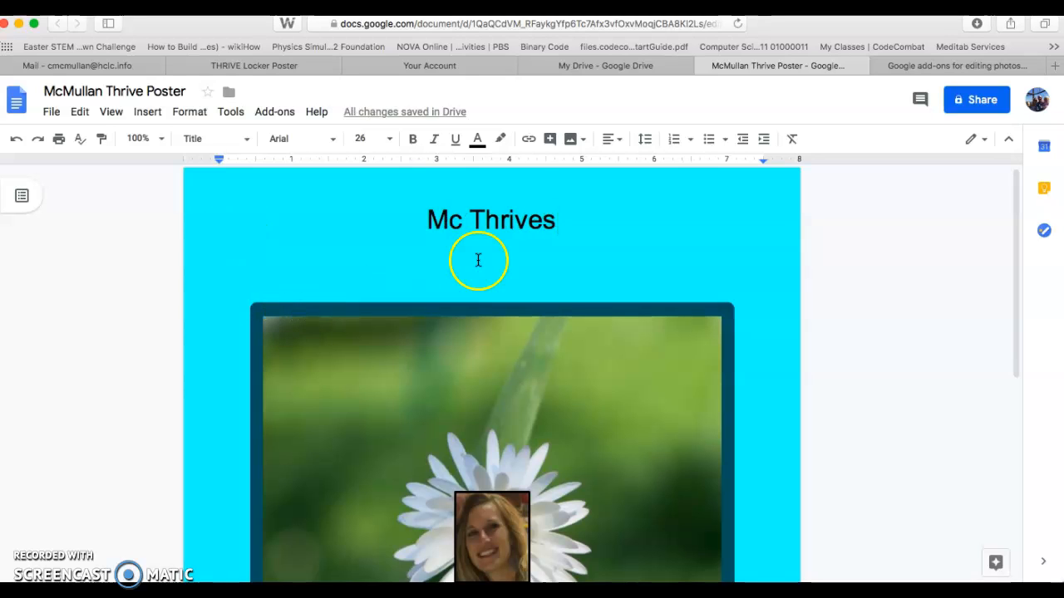
# - Format the "Mc Thrives" heading in bold Bree Serif at size 36
pyautogui.moveTo(561, 226); pyautogui.dragTo(428, 218)
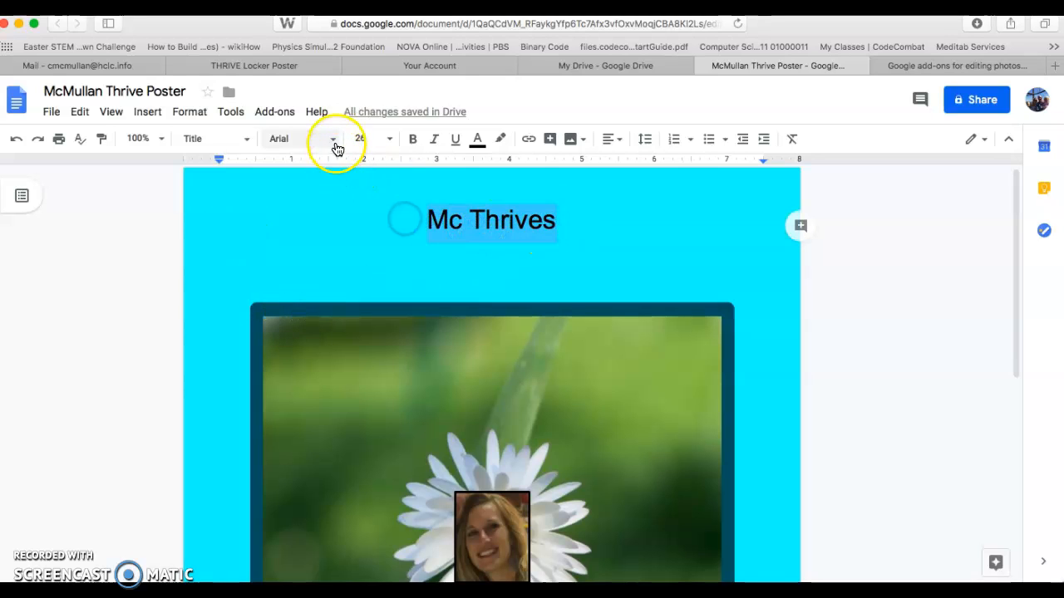
pyautogui.click(337, 141)
pyautogui.click(331, 231)
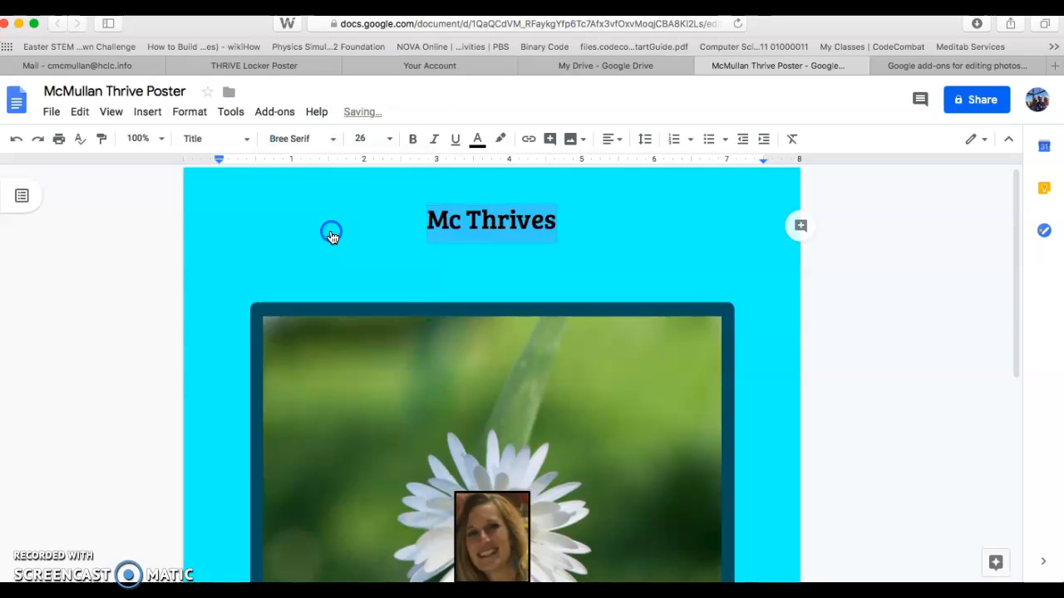
pyautogui.click(411, 140)
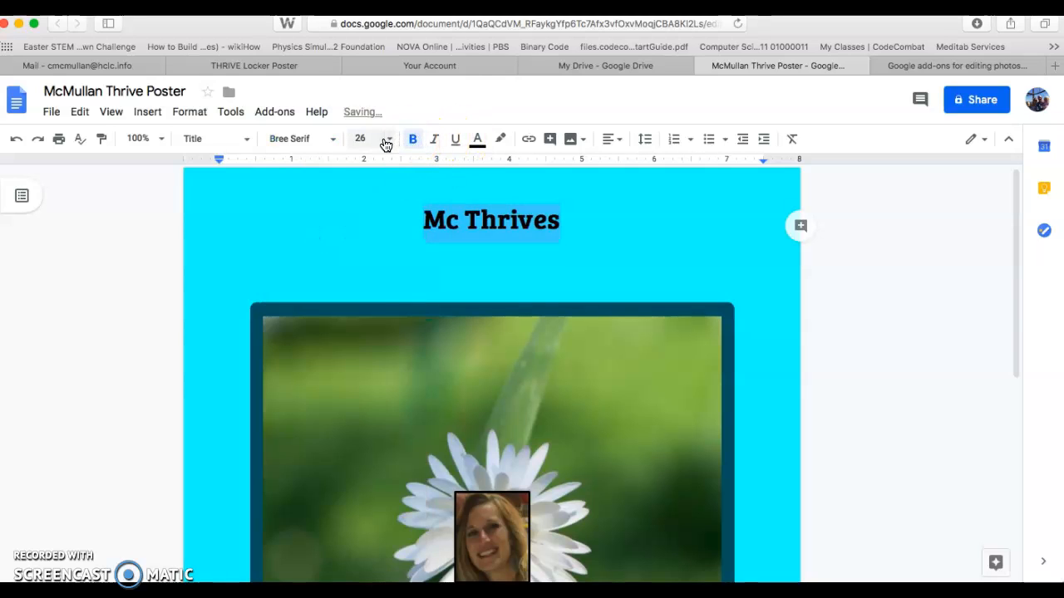
pyautogui.click(391, 143)
pyautogui.click(366, 383)
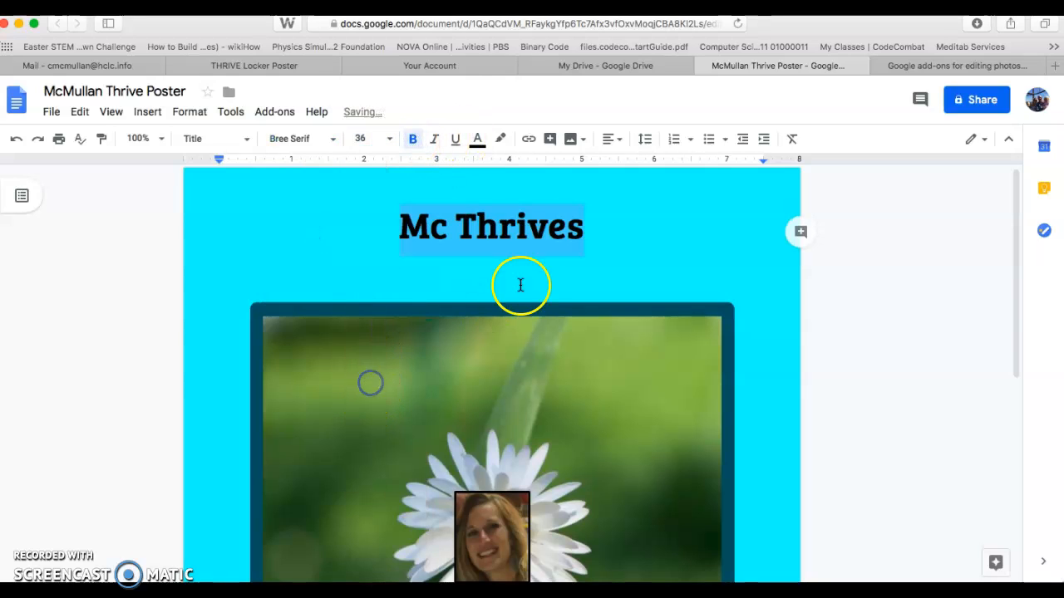
# - Color the "Mc Thrives" heading the darkest teal and deselect the text
pyautogui.click(478, 141)
pyautogui.click(554, 207)
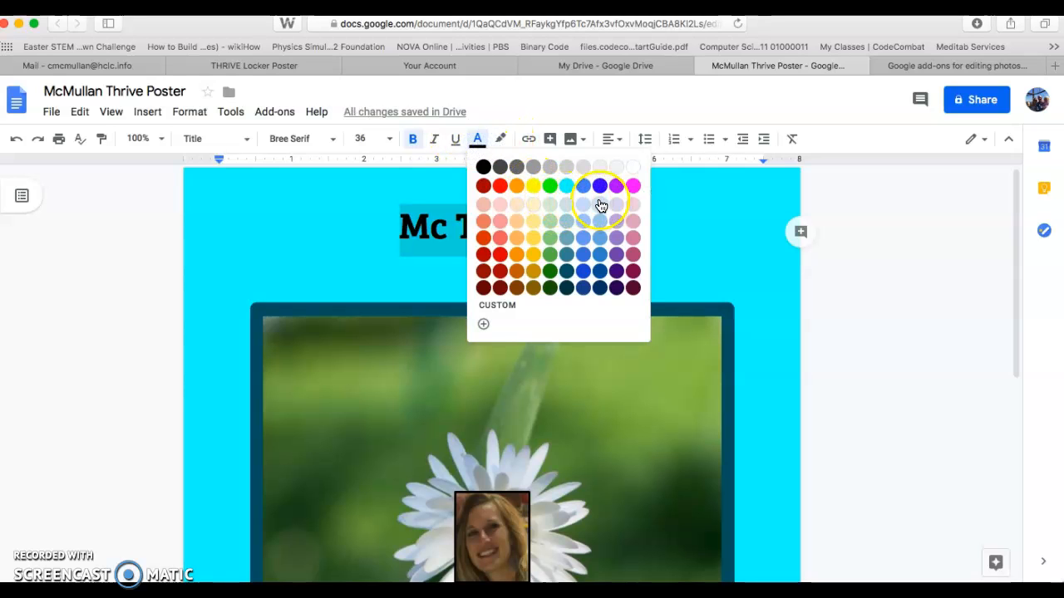
pyautogui.click(571, 291)
pyautogui.click(636, 253)
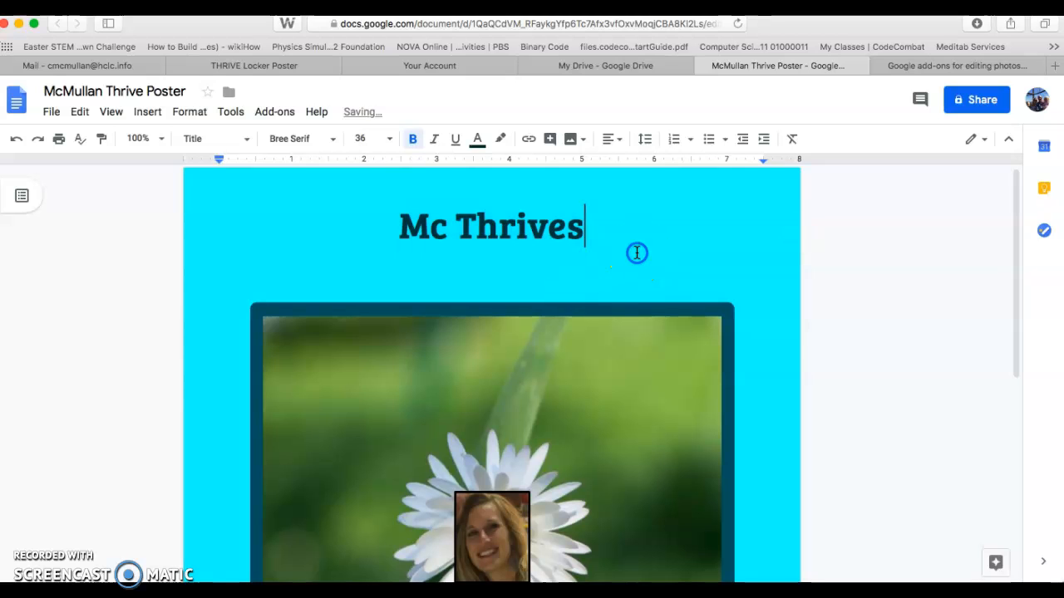
# - Select the daisy drawing below the poster's heading
pyautogui.scroll(-5, 595, 218)
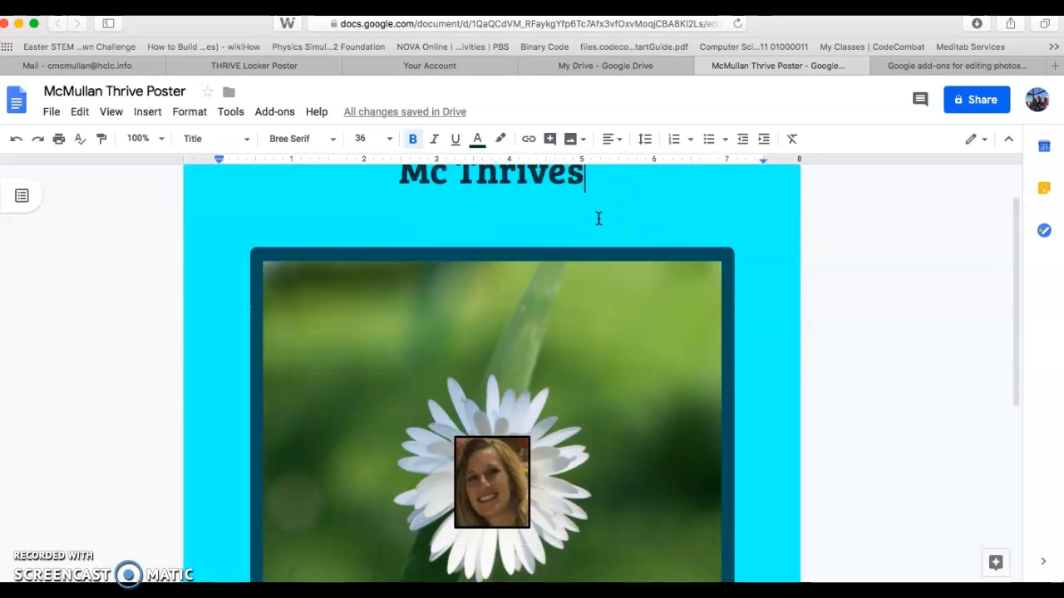
pyautogui.scroll(5, 597, 218)
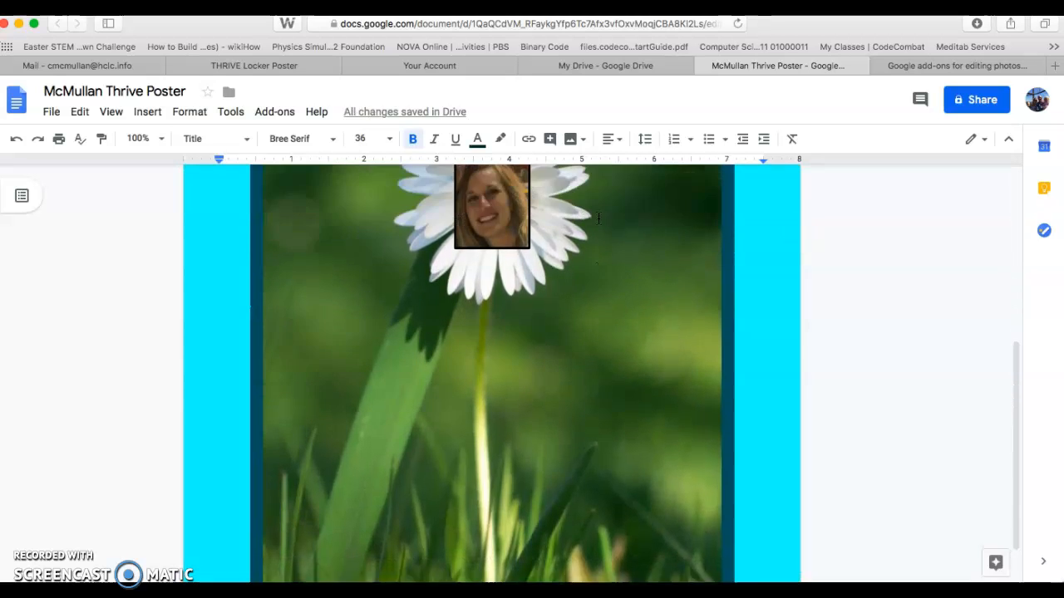
pyautogui.click(560, 306)
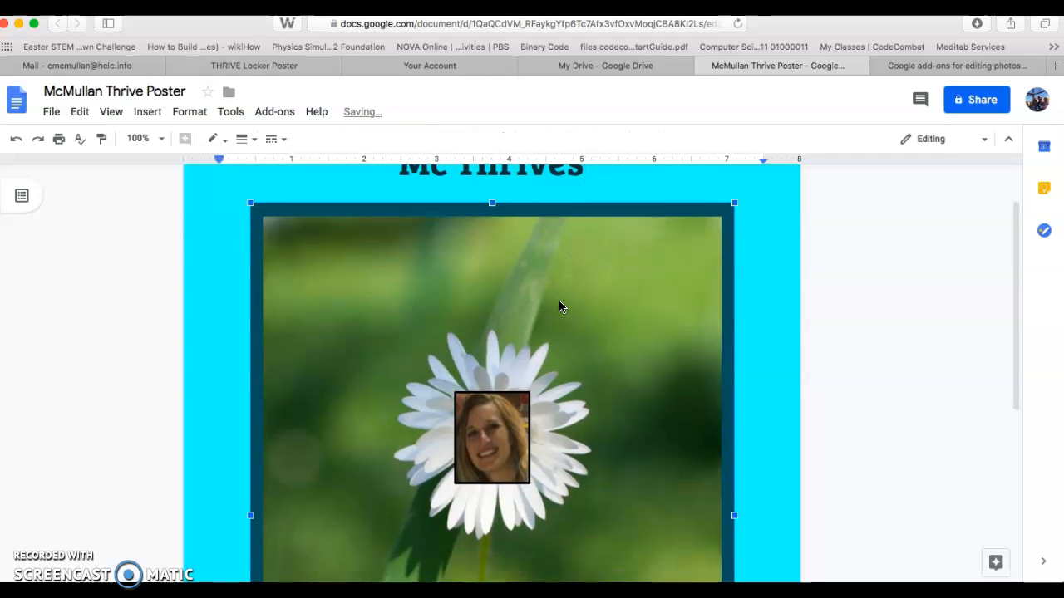